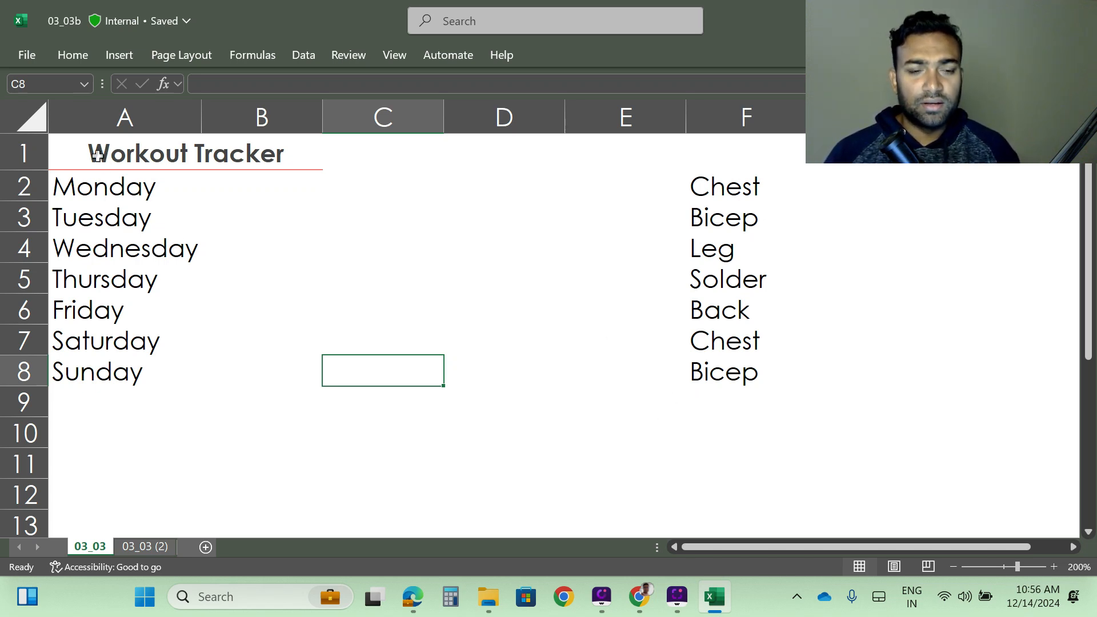
- Widen column A slightly so the weekday names fit
{"action": "left_click_drag", "start_coordinate": [97, 155], "coordinate": [215, 364]}
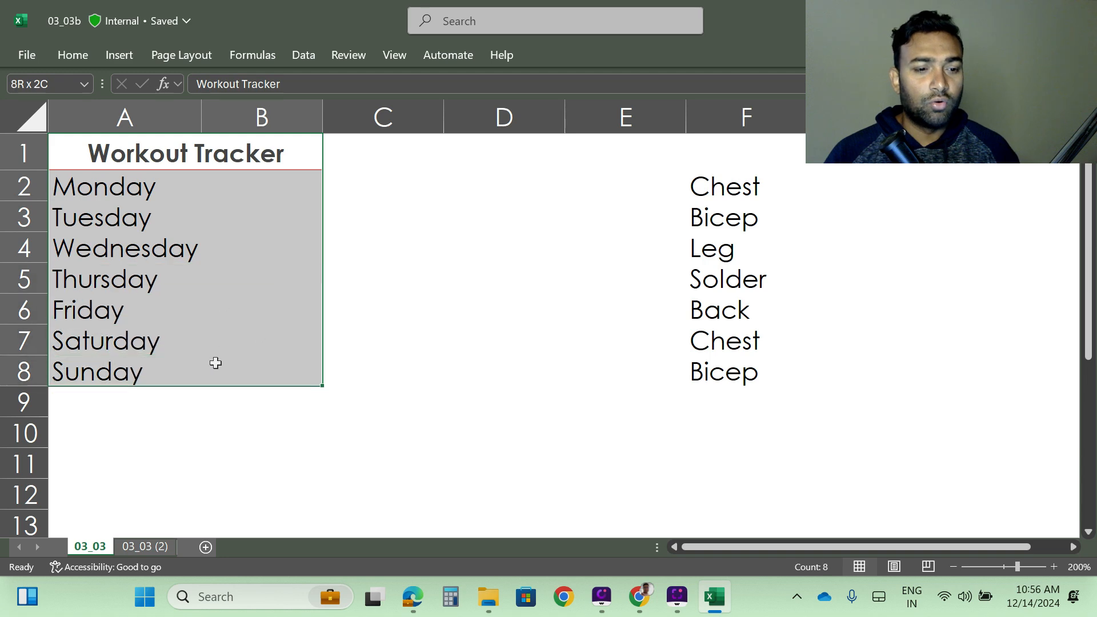
{"action": "left_click", "coordinate": [212, 460]}
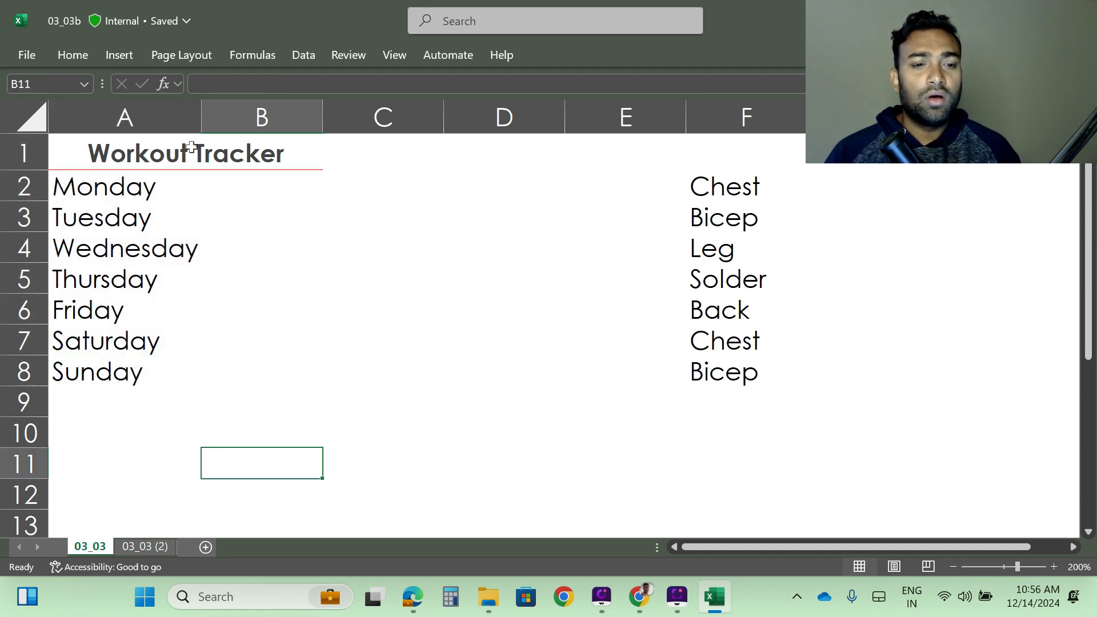
{"action": "left_click_drag", "start_coordinate": [201, 114], "coordinate": [228, 114]}
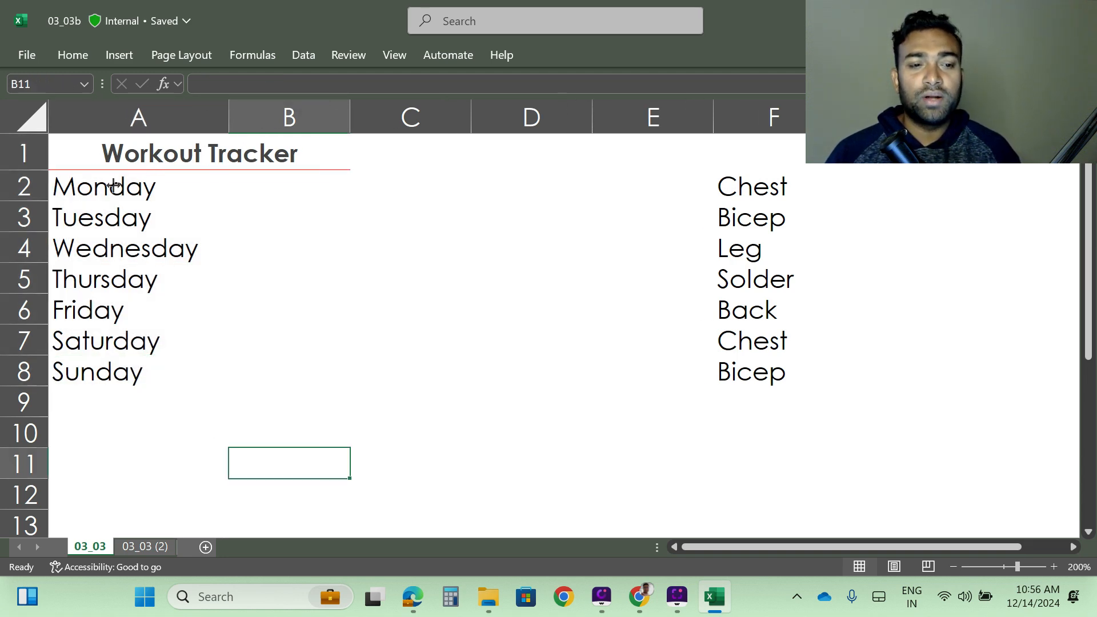
- Examine the weekday rows in column B and the workout list in column F
{"action": "left_click", "coordinate": [264, 191]}
{"action": "left_click", "coordinate": [115, 218]}
{"action": "left_click", "coordinate": [234, 217]}
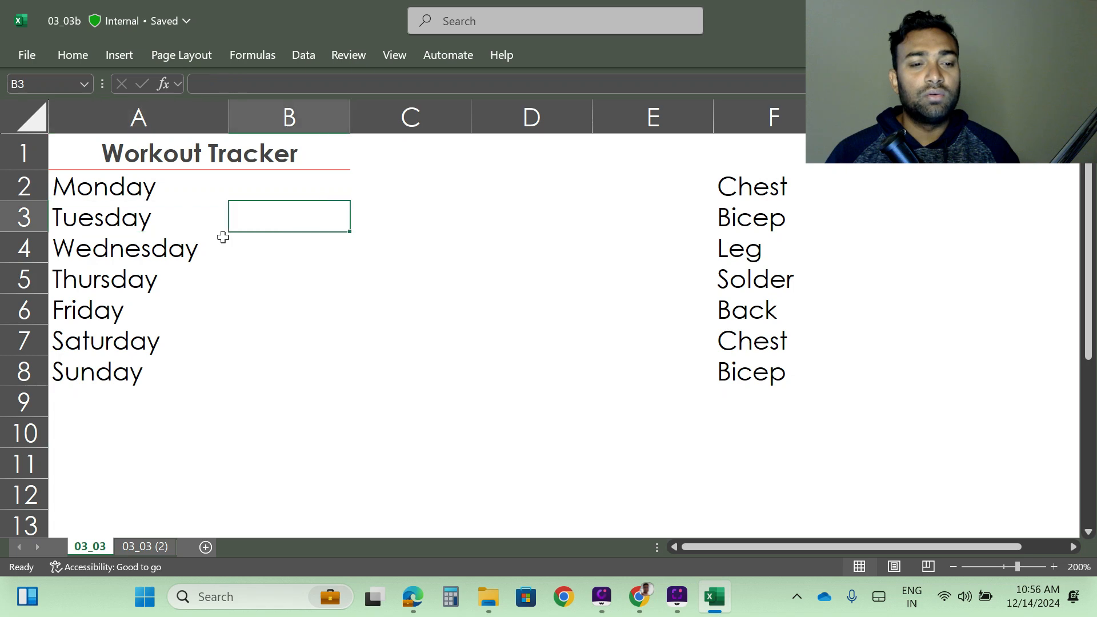
{"action": "left_click", "coordinate": [137, 251]}
{"action": "left_click", "coordinate": [280, 252]}
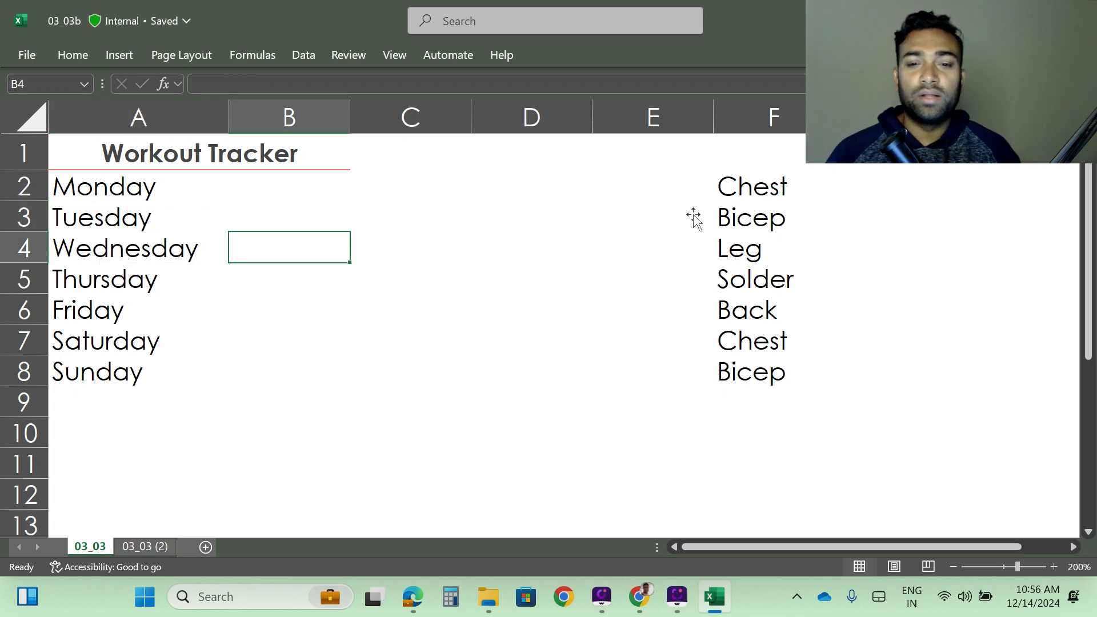
{"action": "left_click_drag", "start_coordinate": [746, 192], "coordinate": [800, 403]}
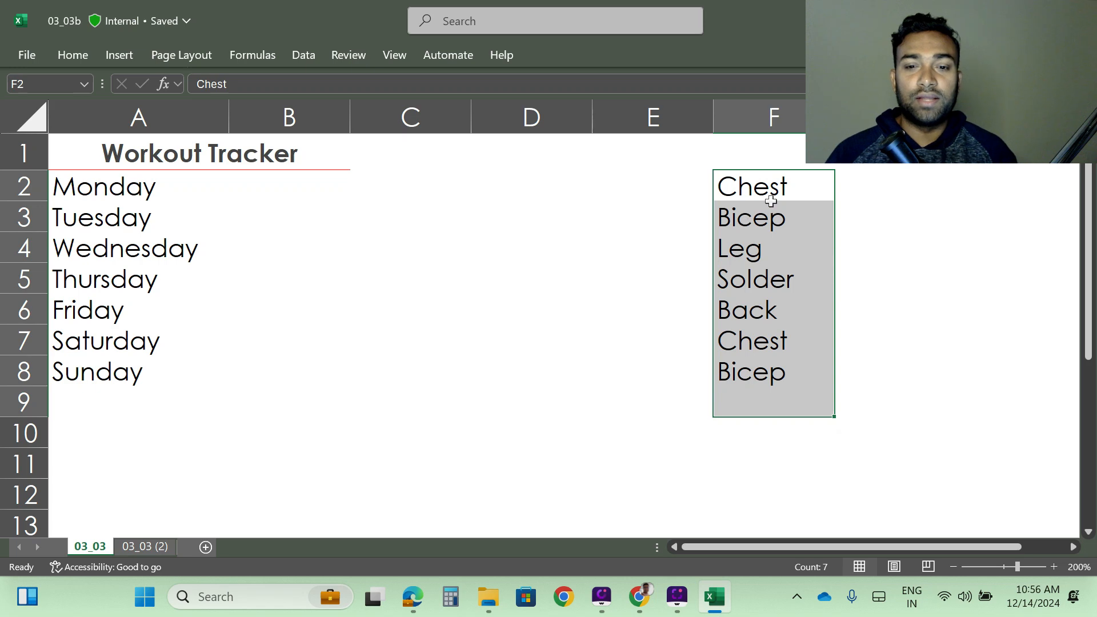
{"action": "left_click", "coordinate": [758, 193]}
{"action": "left_click", "coordinate": [269, 196]}
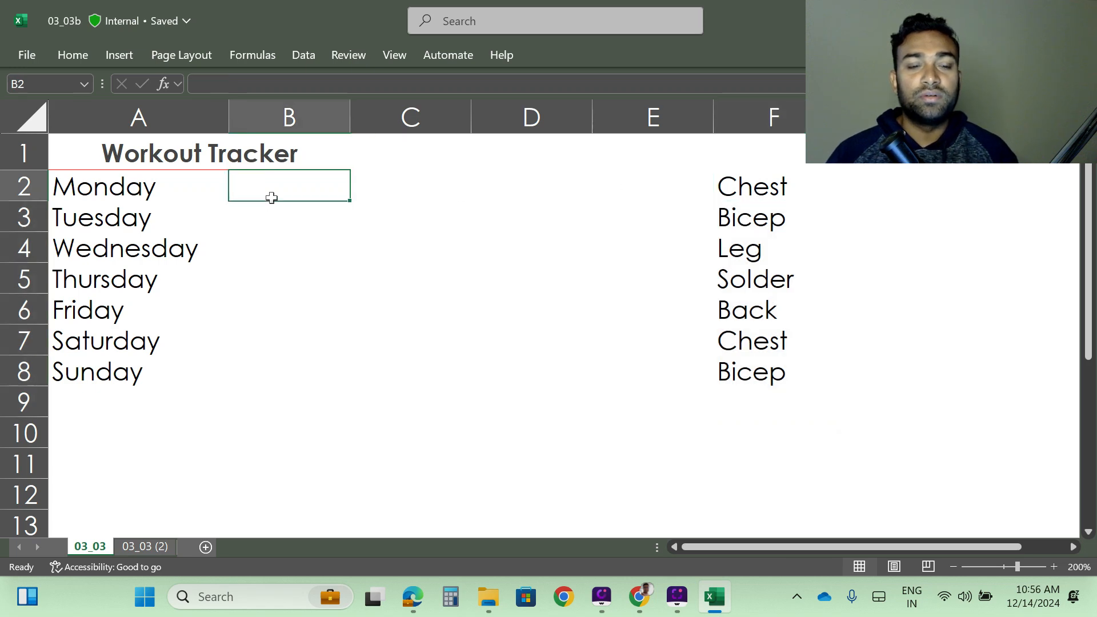
{"action": "left_click", "coordinate": [768, 220]}
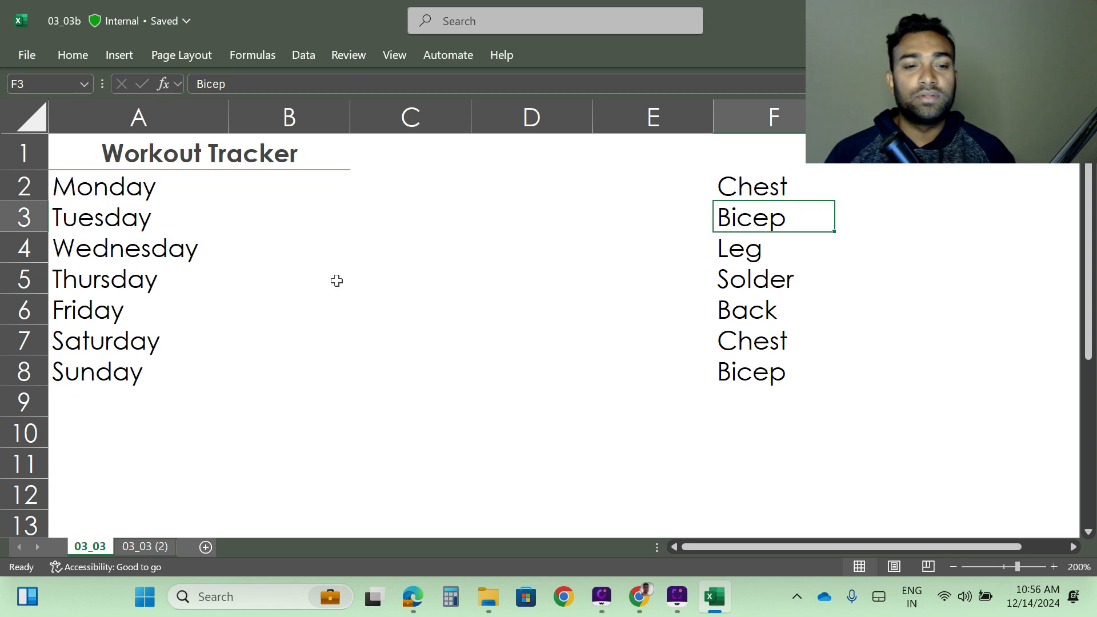
{"action": "left_click", "coordinate": [269, 223]}
{"action": "left_click", "coordinate": [752, 254]}
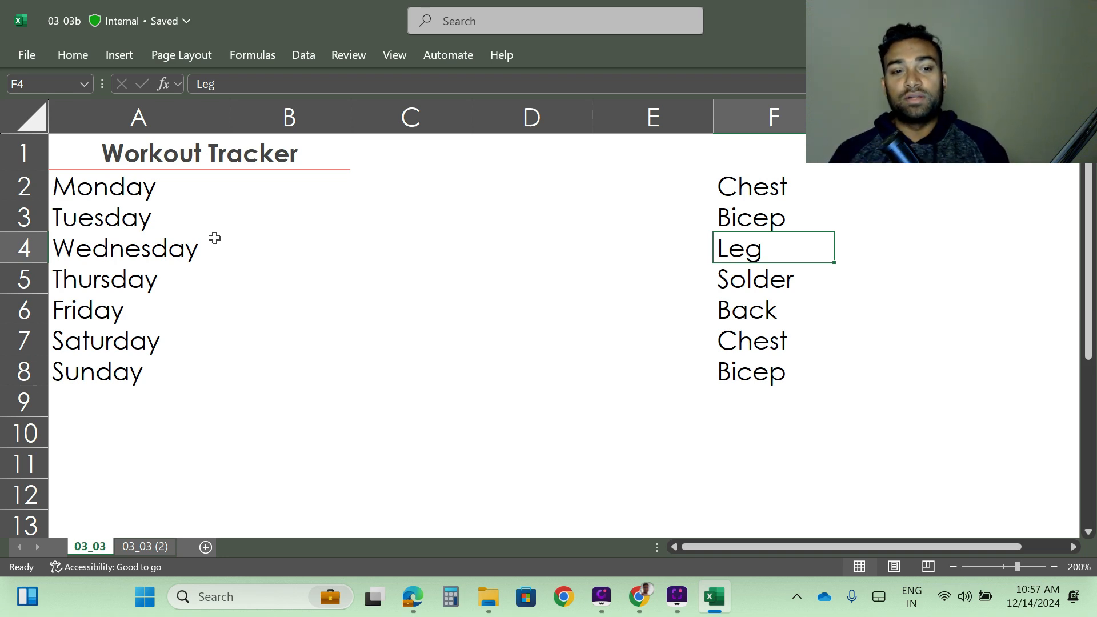
{"action": "left_click", "coordinate": [272, 196]}
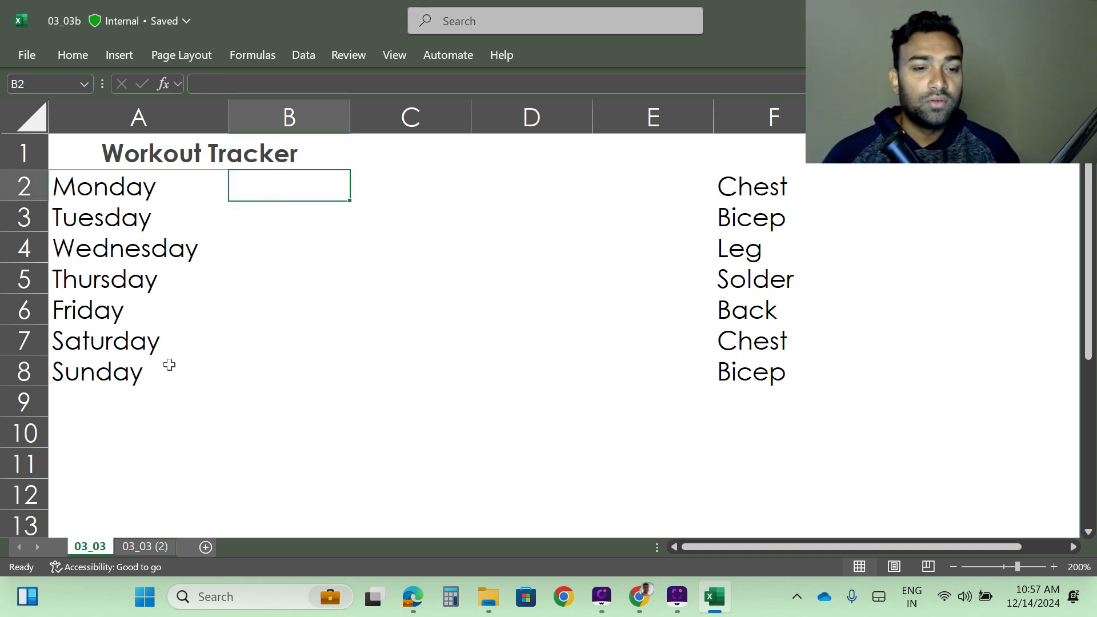
- Enter chest in B2 and Bicep in B3
{"action": "left_click_drag", "start_coordinate": [169, 362], "coordinate": [169, 340]}
{"action": "left_click", "coordinate": [277, 194]}
{"action": "key", "text": "shift+Down"}
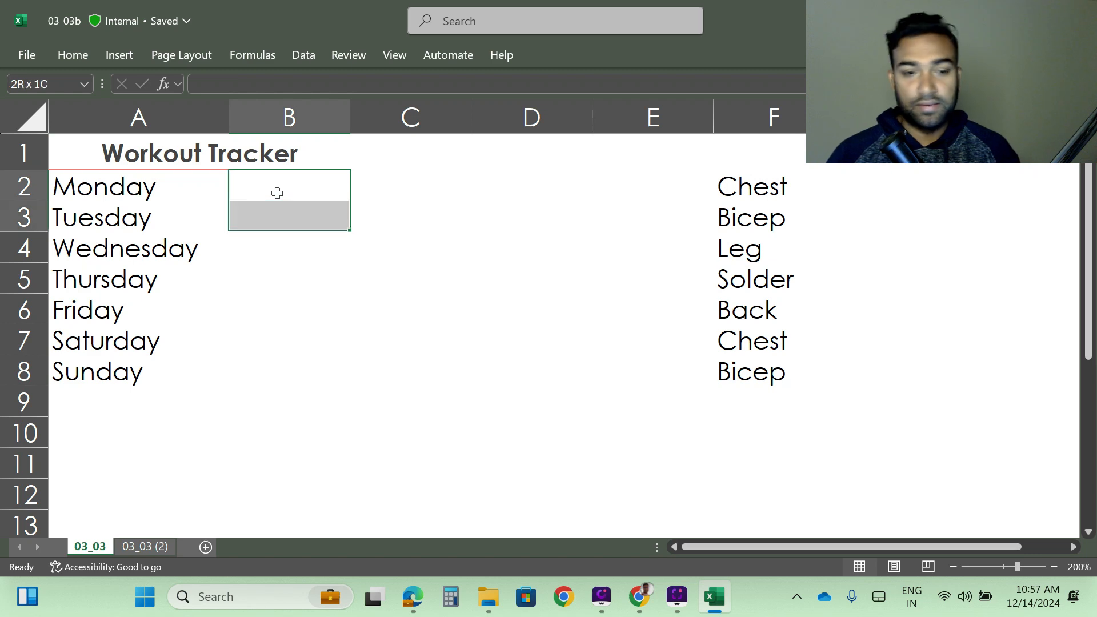
{"action": "key", "text": "shift+Up"}
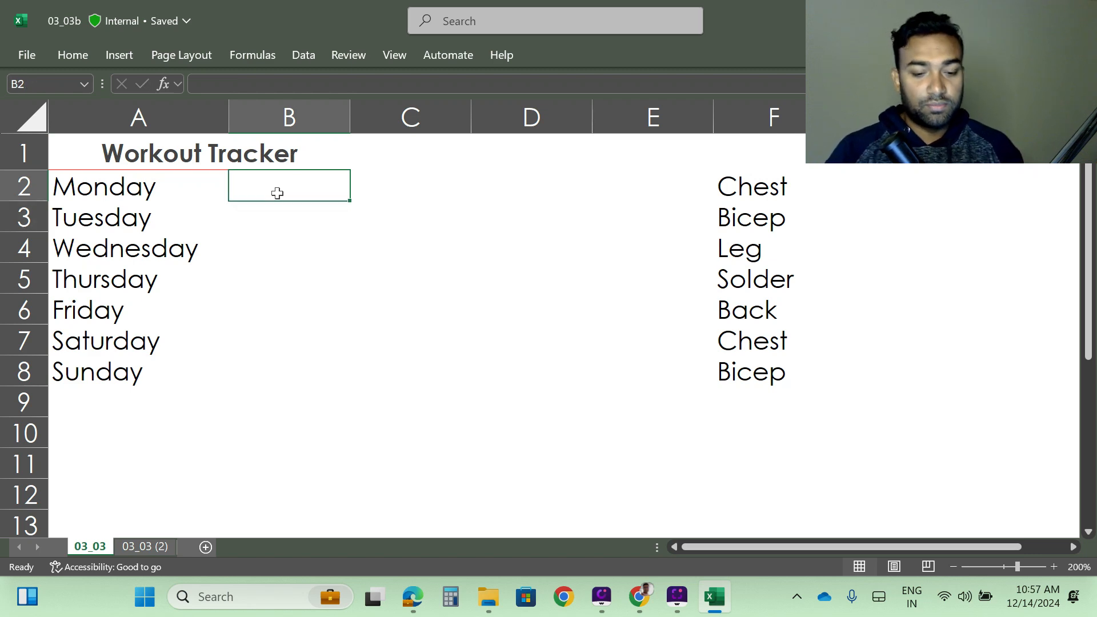
{"action": "type", "text": "chest"}
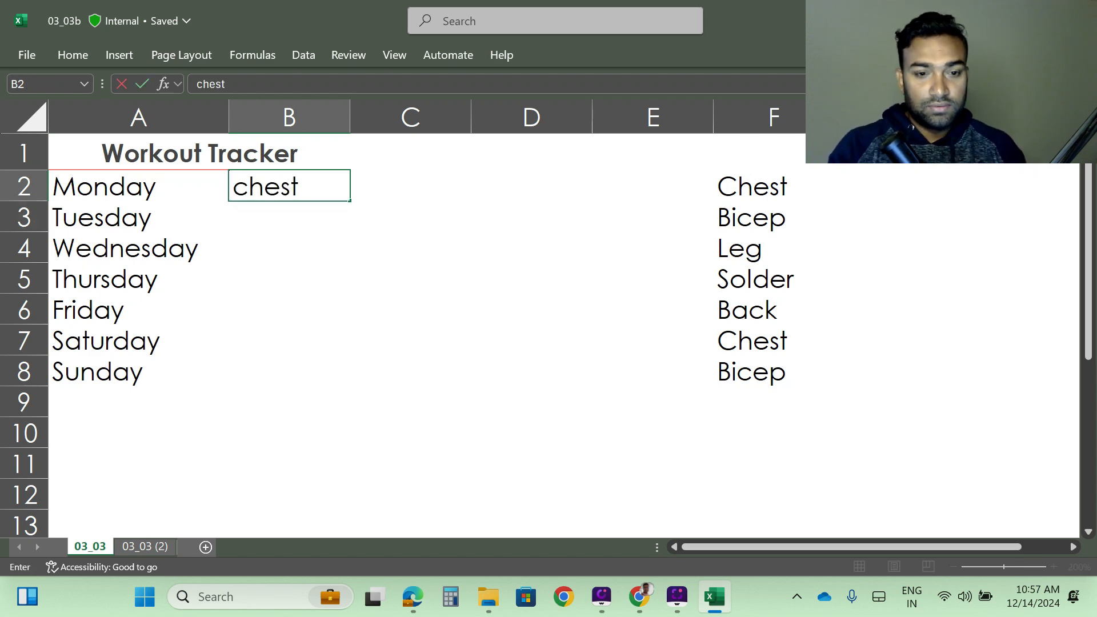
{"action": "key", "text": "Return"}
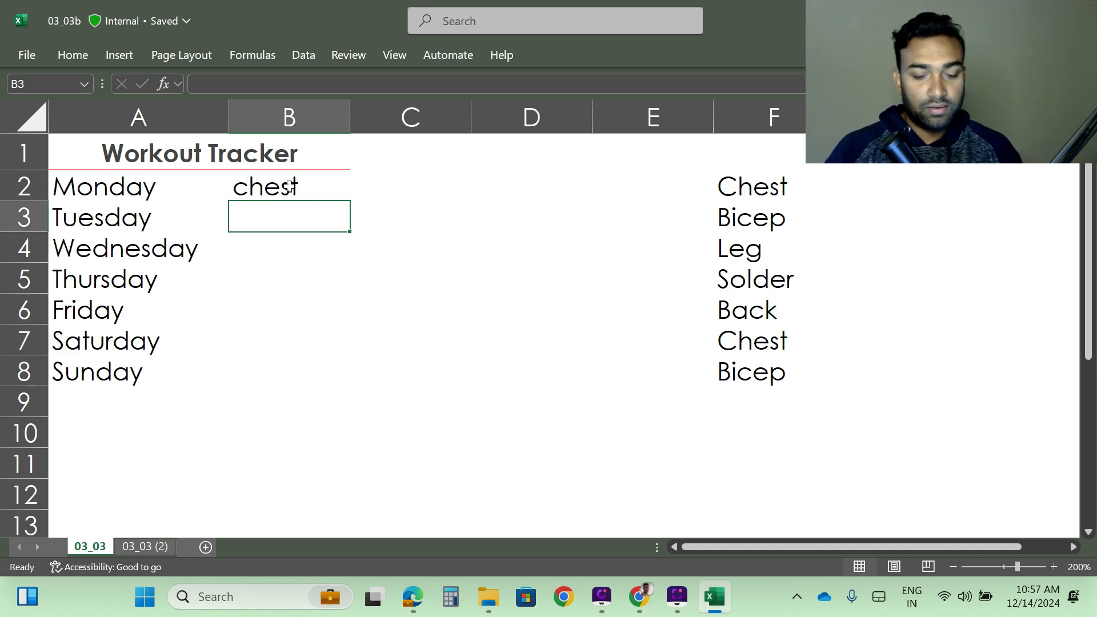
{"action": "type", "text": "Bice"}
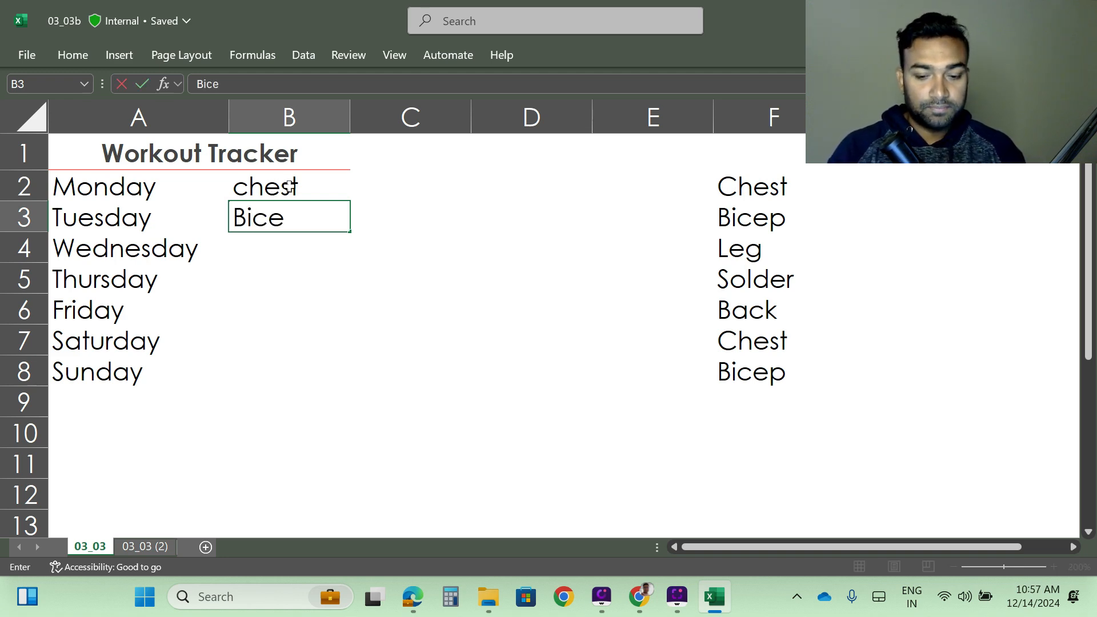
{"action": "type", "text": "p"}
{"action": "key", "text": "Return"}
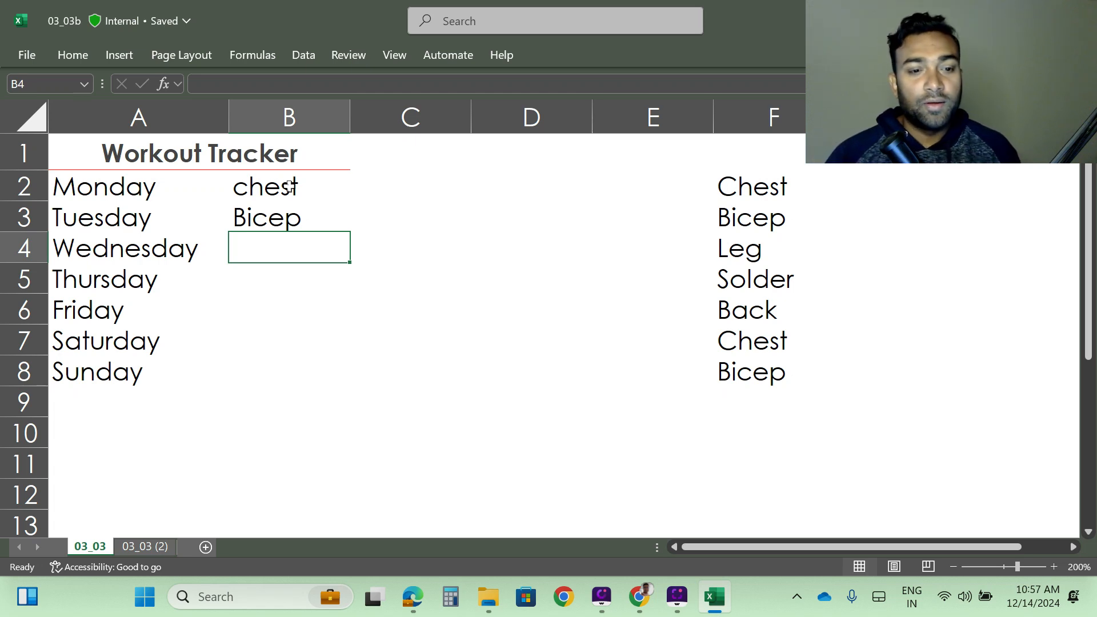
- Clear the contents of cells B2 through B4
{"action": "left_click", "coordinate": [290, 187]}
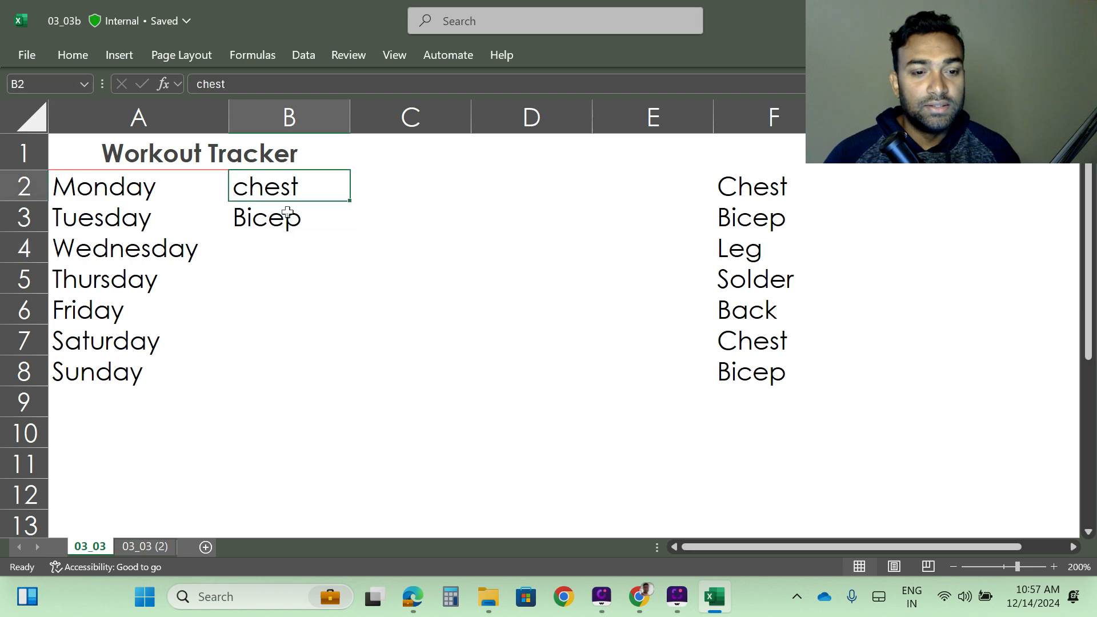
{"action": "left_click_drag", "start_coordinate": [288, 212], "coordinate": [282, 232]}
{"action": "key", "text": "Delete"}
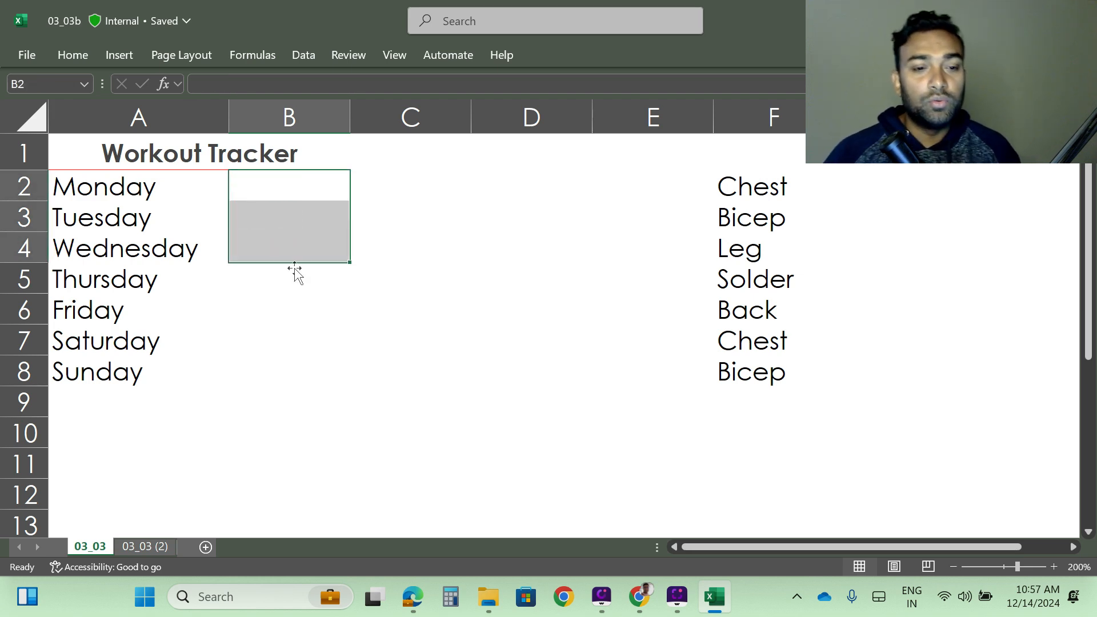
{"action": "left_click_drag", "start_coordinate": [293, 361], "coordinate": [295, 345]}
{"action": "left_click", "coordinate": [243, 183]}
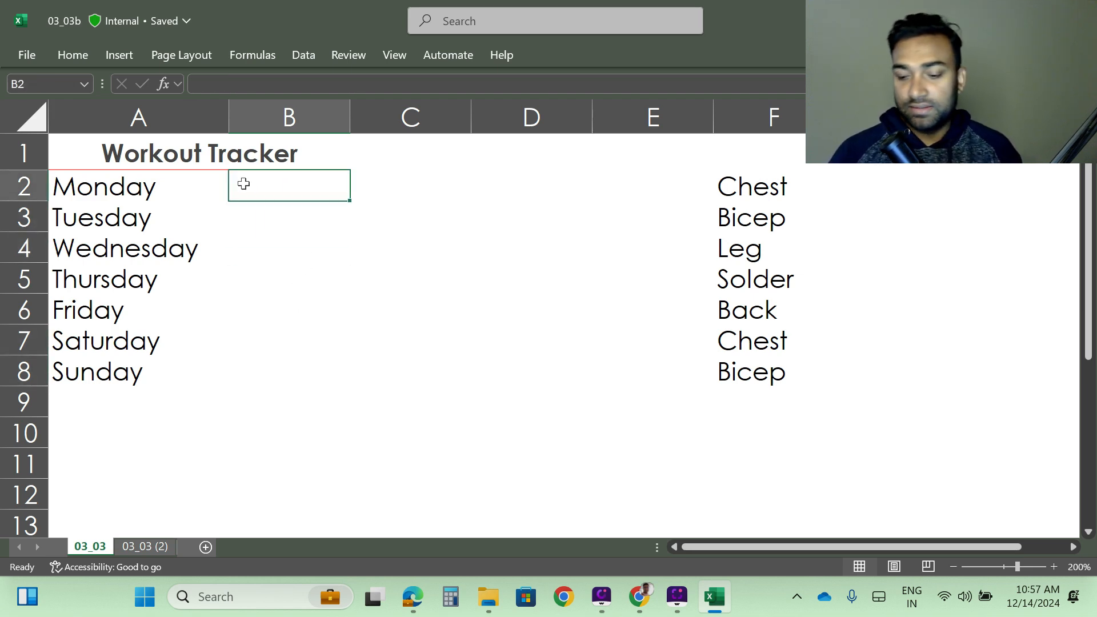
- Apply a Text that Contains rule to B2:B8 highlighting Bicep with Green Fill with Dark Green Text
{"action": "key", "text": "shift+Down"}
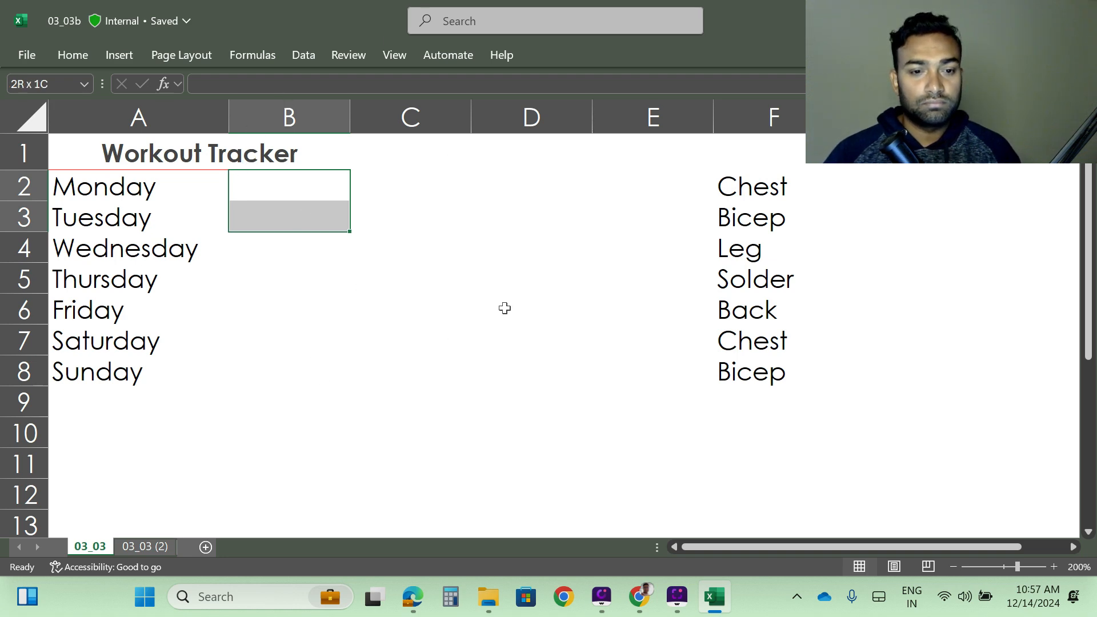
{"action": "left_click", "coordinate": [283, 187]}
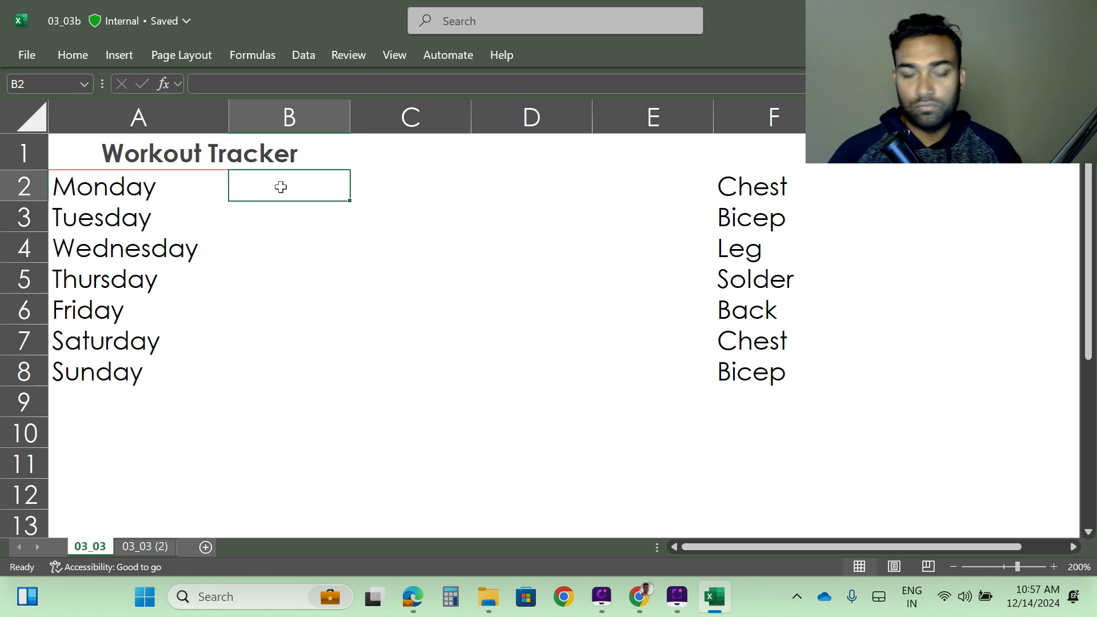
{"action": "key", "text": "shift+Down"}
{"action": "key", "text": "shift+Down"}
{"action": "key", "text": "shift+Down"}
{"action": "key", "text": "shift+Down"}
{"action": "key", "text": "shift+Down"}
{"action": "key", "text": "shift+Down"}
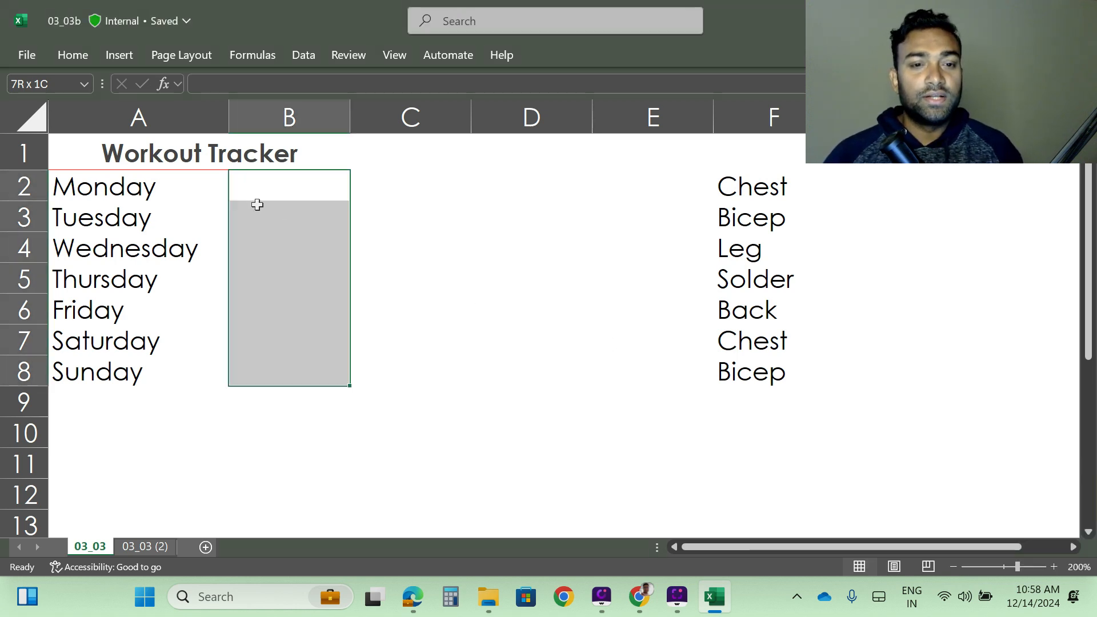
{"action": "left_click", "coordinate": [73, 55]}
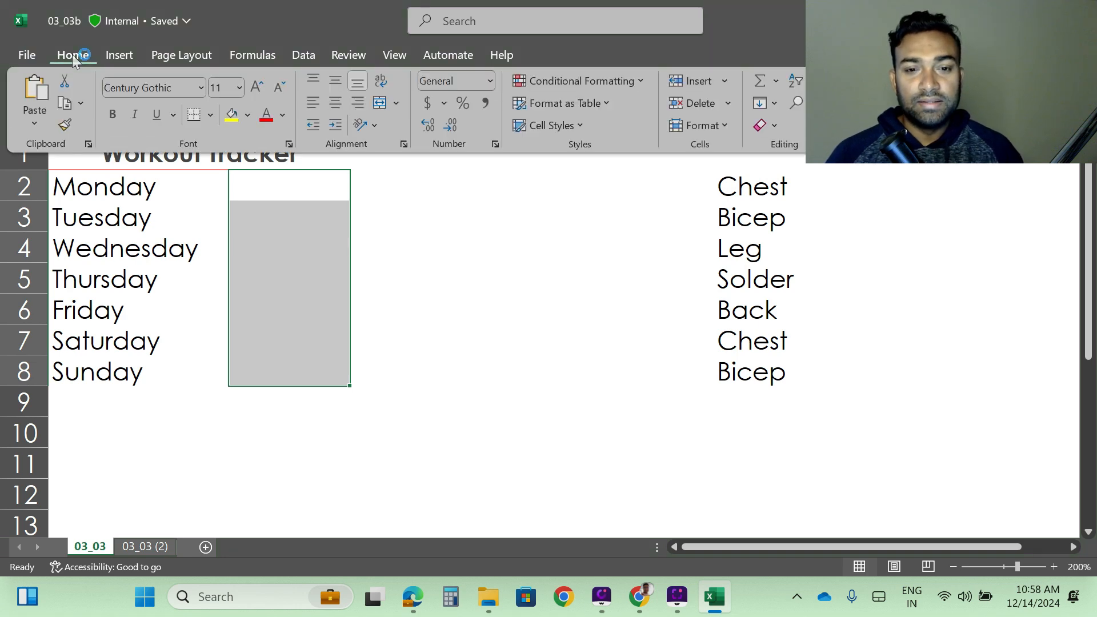
{"action": "left_click", "coordinate": [632, 82]}
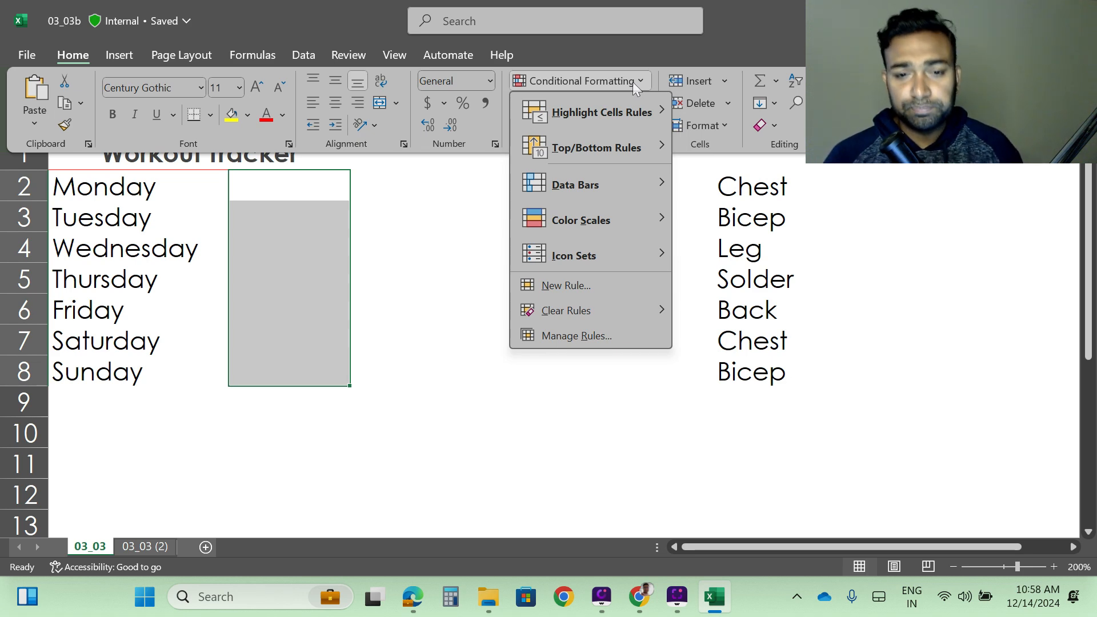
{"action": "mouse_move", "coordinate": [607, 109]}
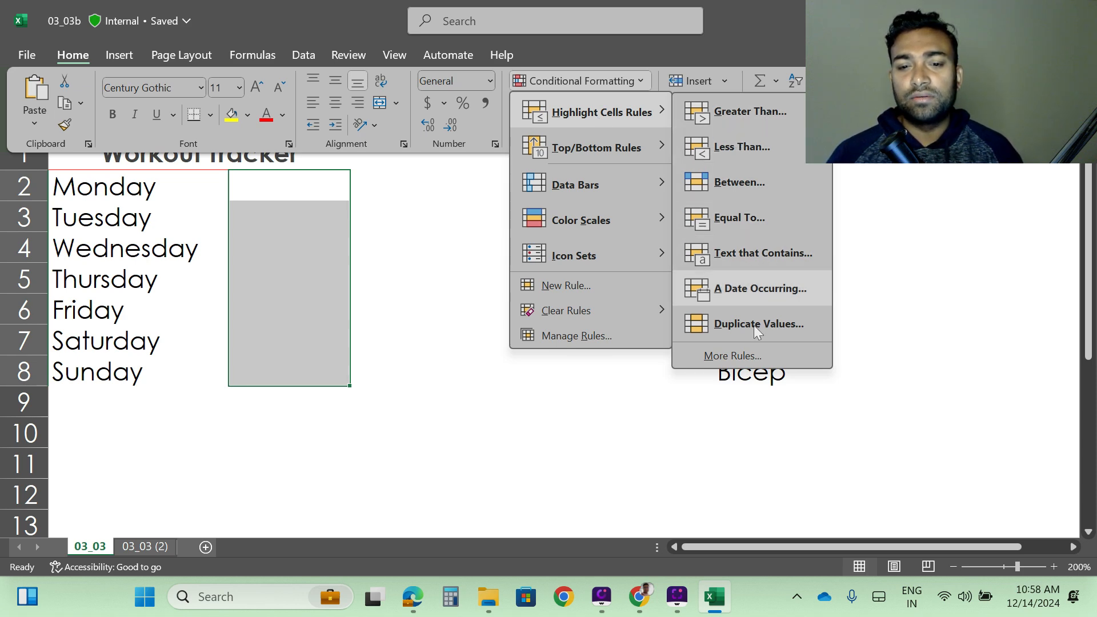
{"action": "mouse_move", "coordinate": [593, 153]}
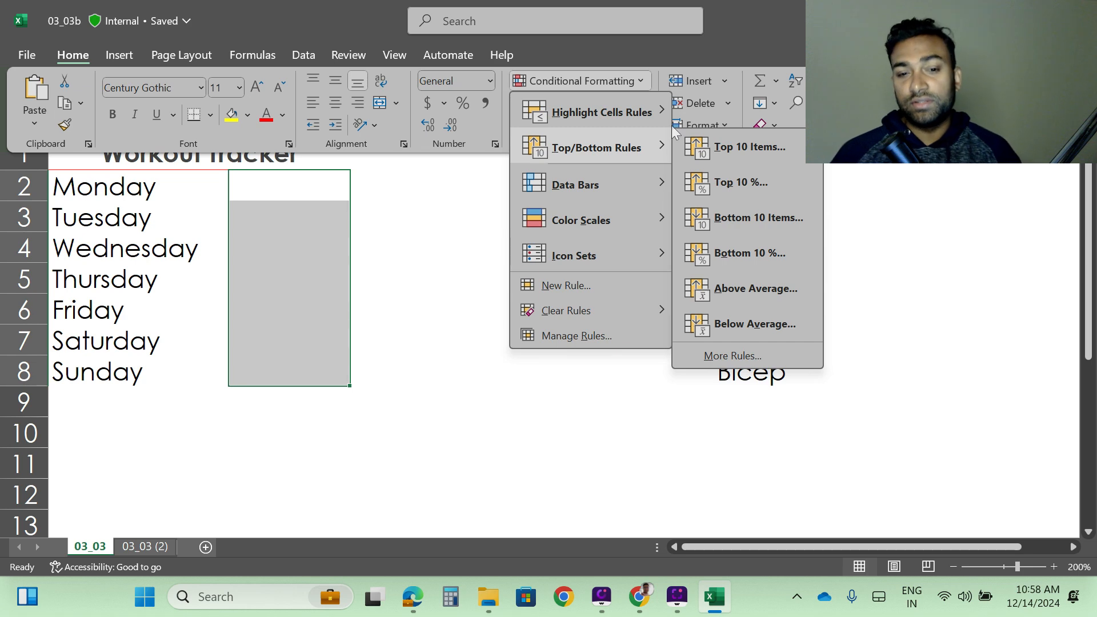
{"action": "mouse_move", "coordinate": [645, 118]}
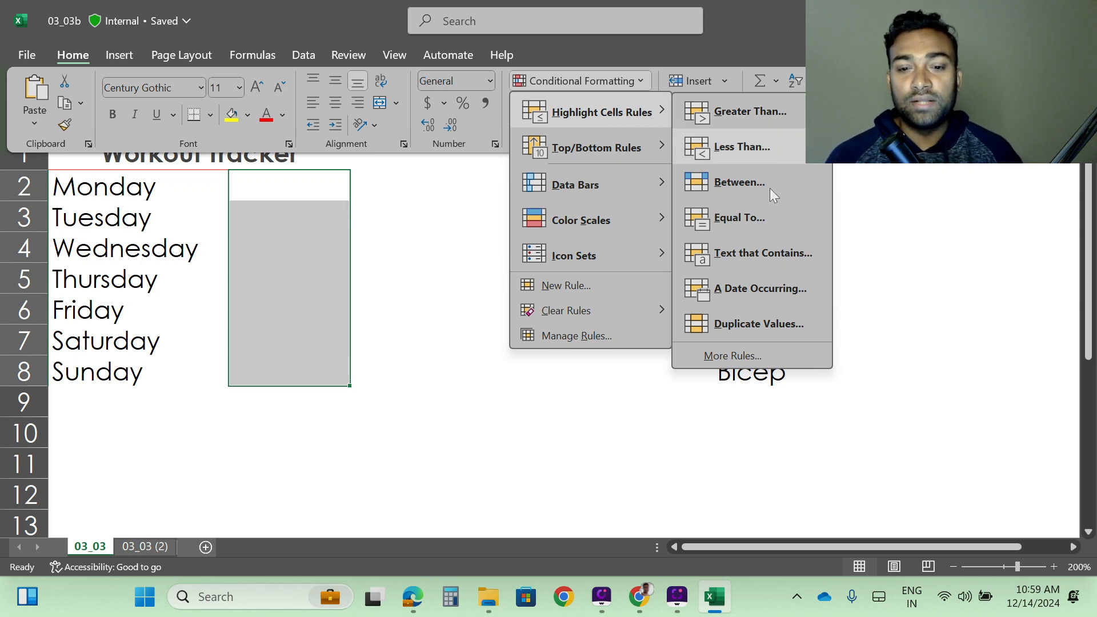
{"action": "left_click", "coordinate": [746, 253]}
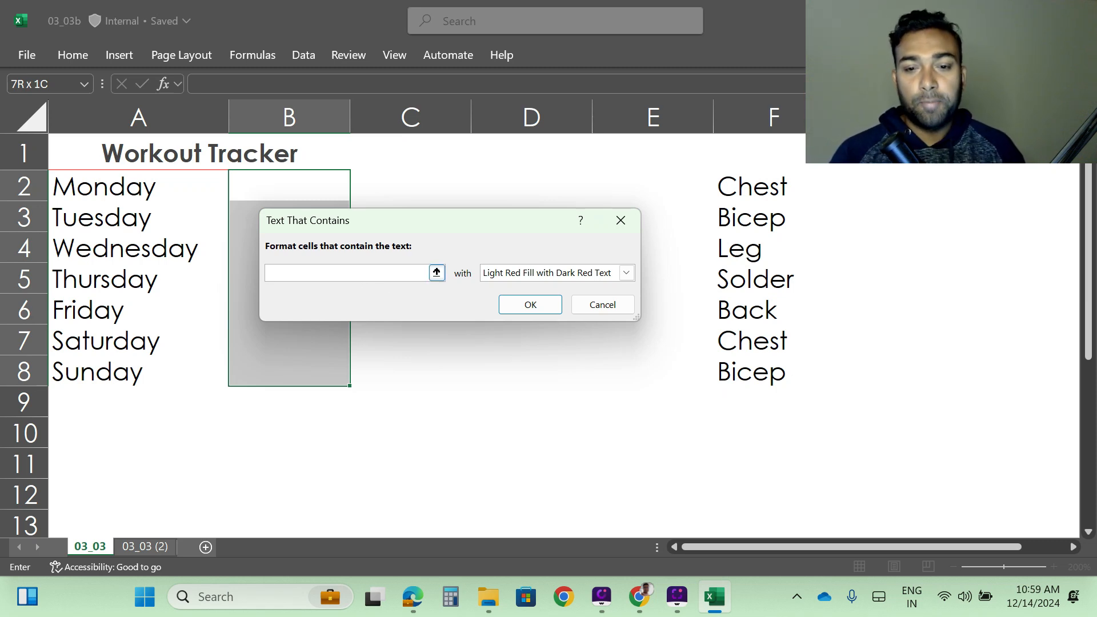
{"action": "type", "text": "Bicep"}
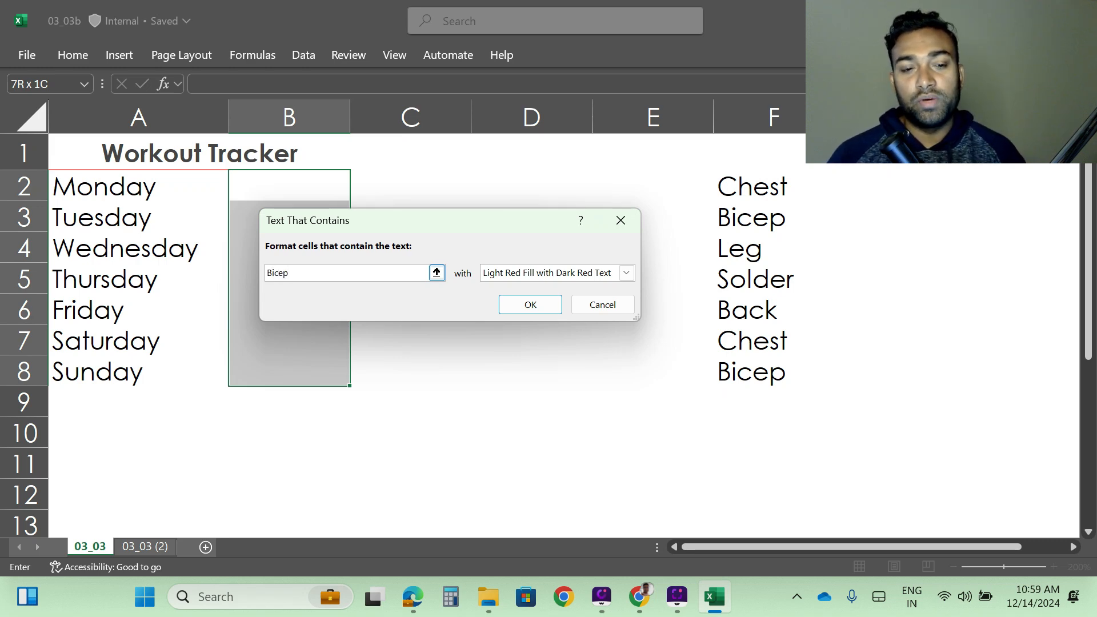
{"action": "left_click", "coordinate": [626, 272]}
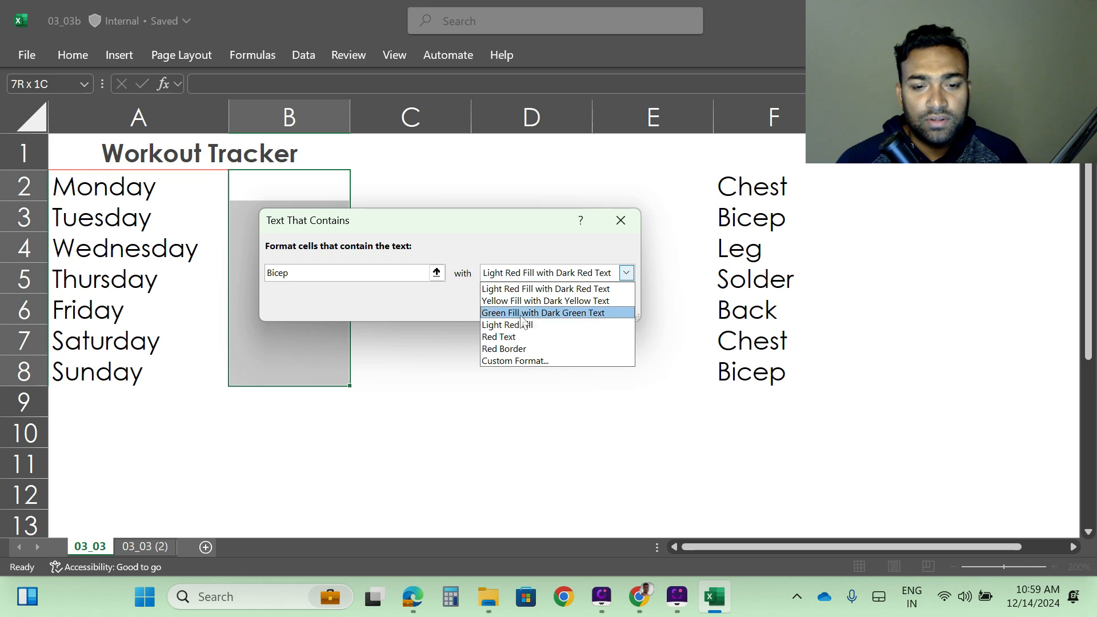
{"action": "left_click", "coordinate": [566, 314]}
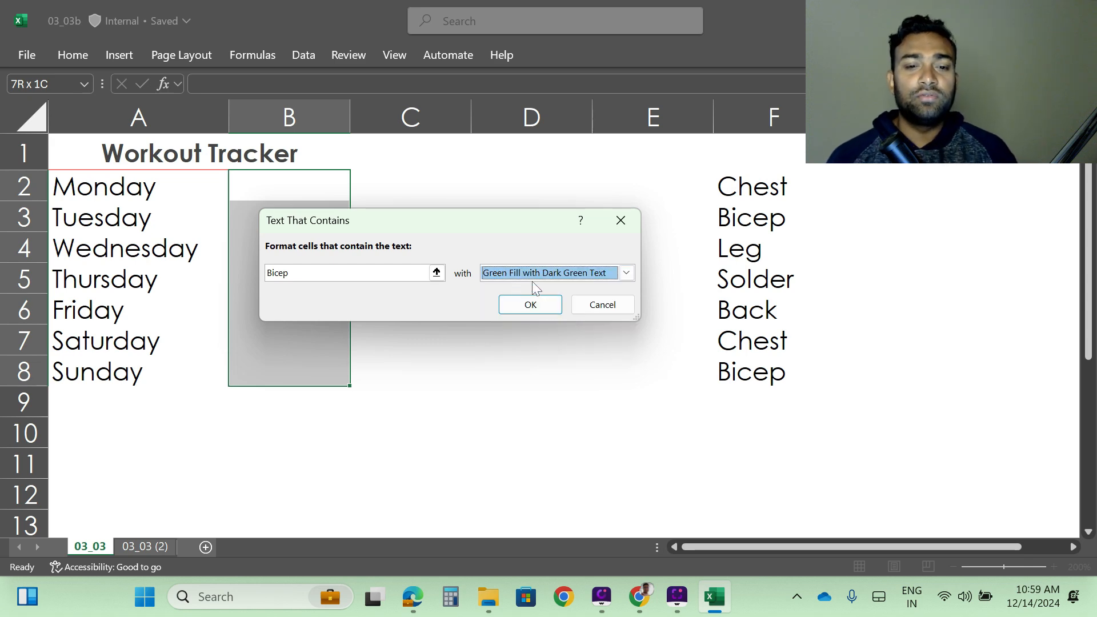
{"action": "left_click", "coordinate": [537, 305]}
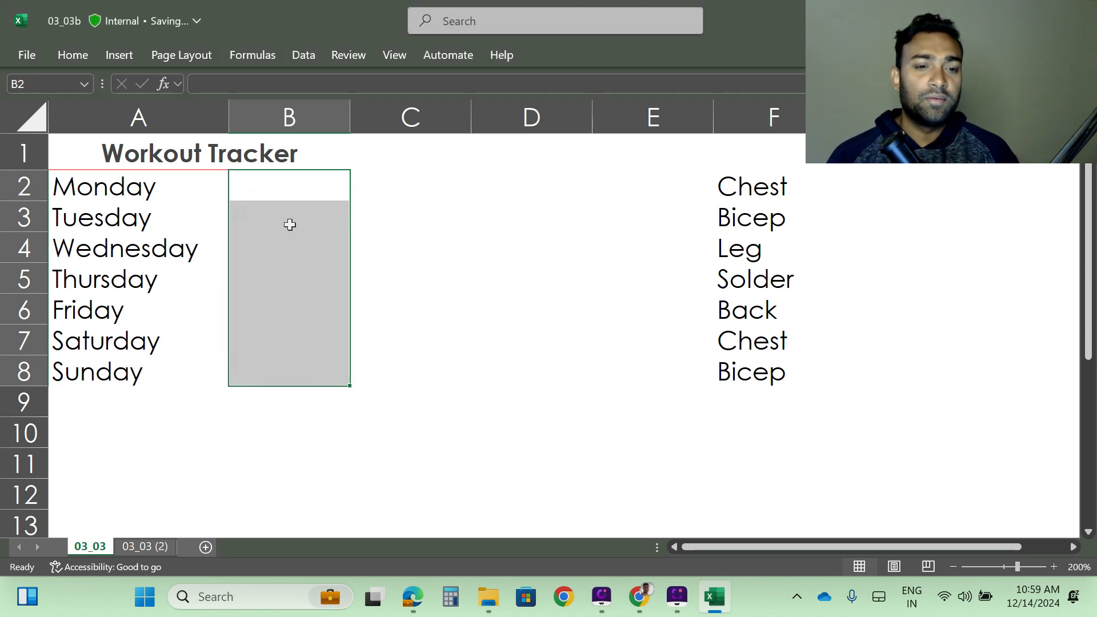
- Enter Bicep in B2 to test the highlighting rule
{"action": "left_click", "coordinate": [278, 194]}
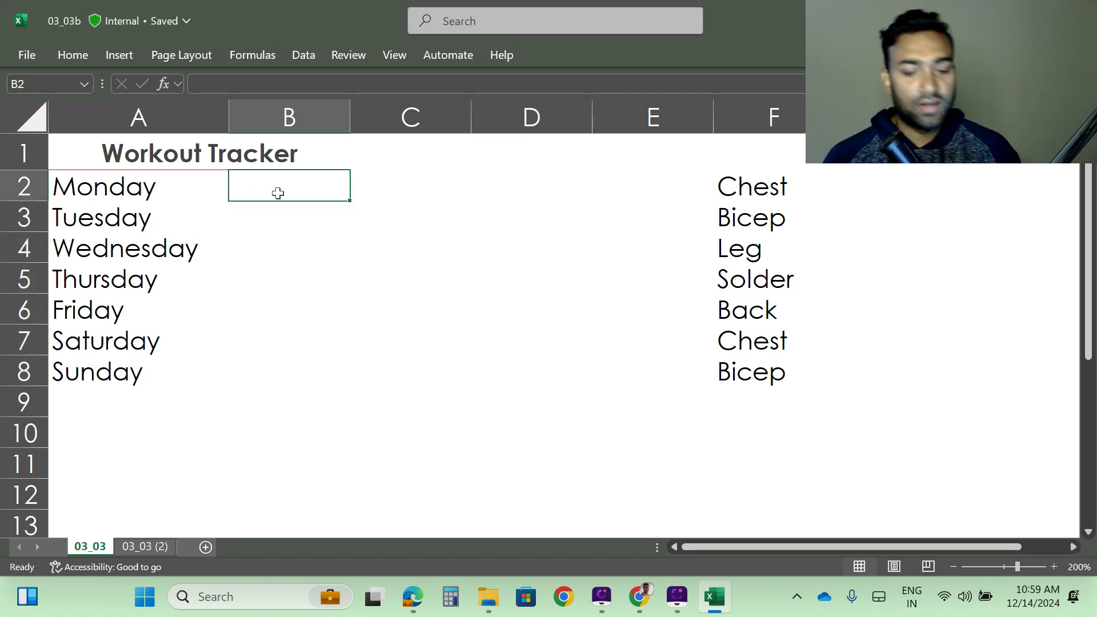
{"action": "type", "text": "Bicep"}
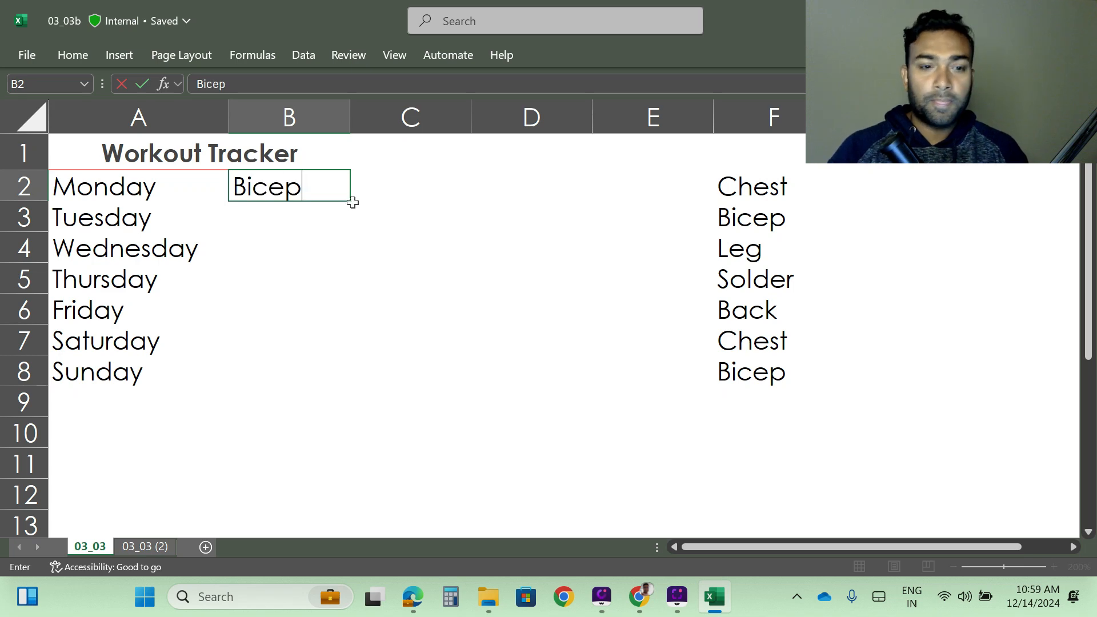
{"action": "key", "text": "Return"}
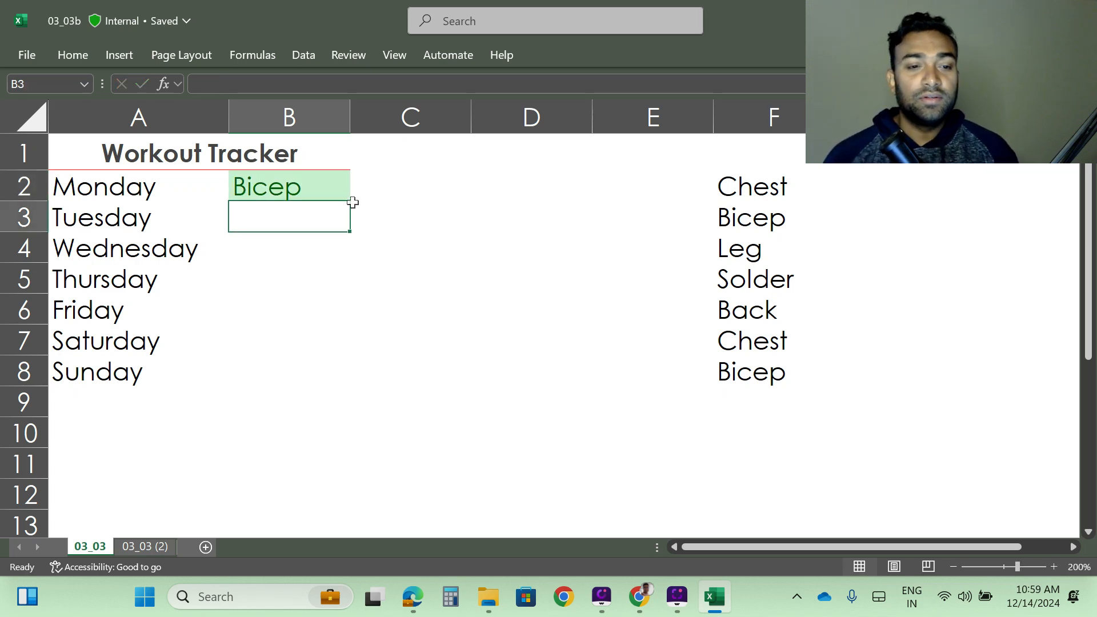
- Enter Bicep in B6 and Leg in B3 to test the highlighting
{"action": "left_click", "coordinate": [275, 304]}
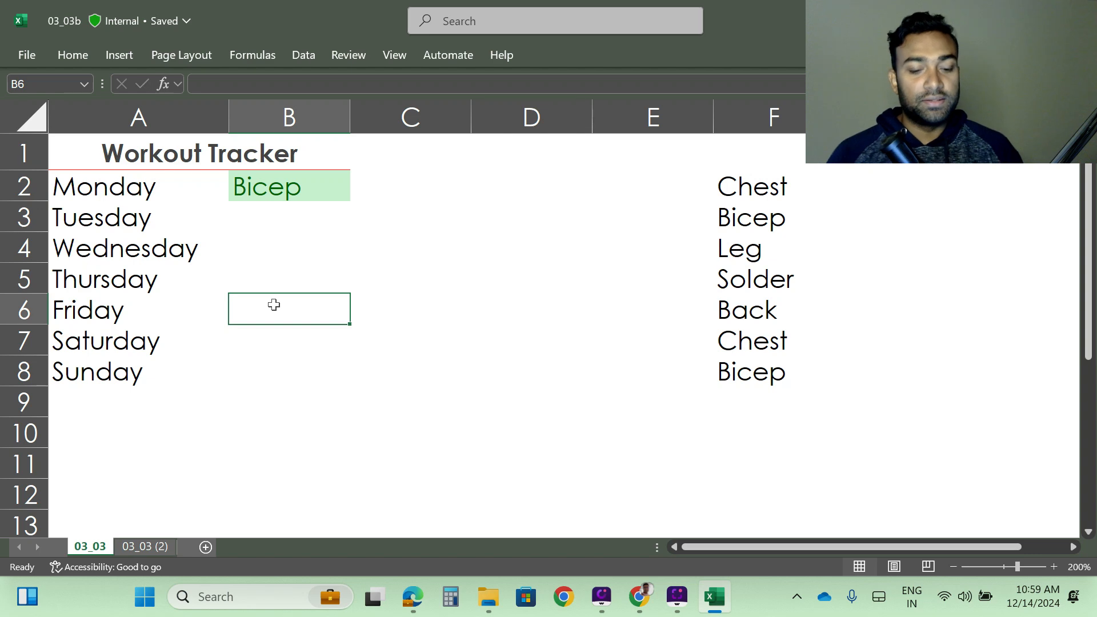
{"action": "type", "text": "Bicep"}
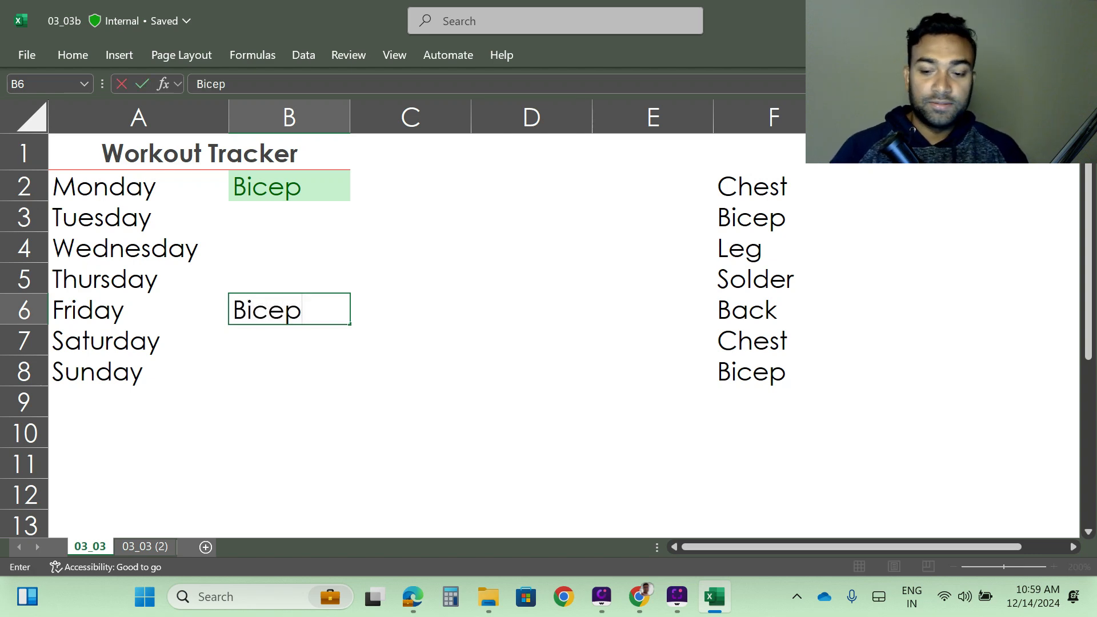
{"action": "key", "text": "Return"}
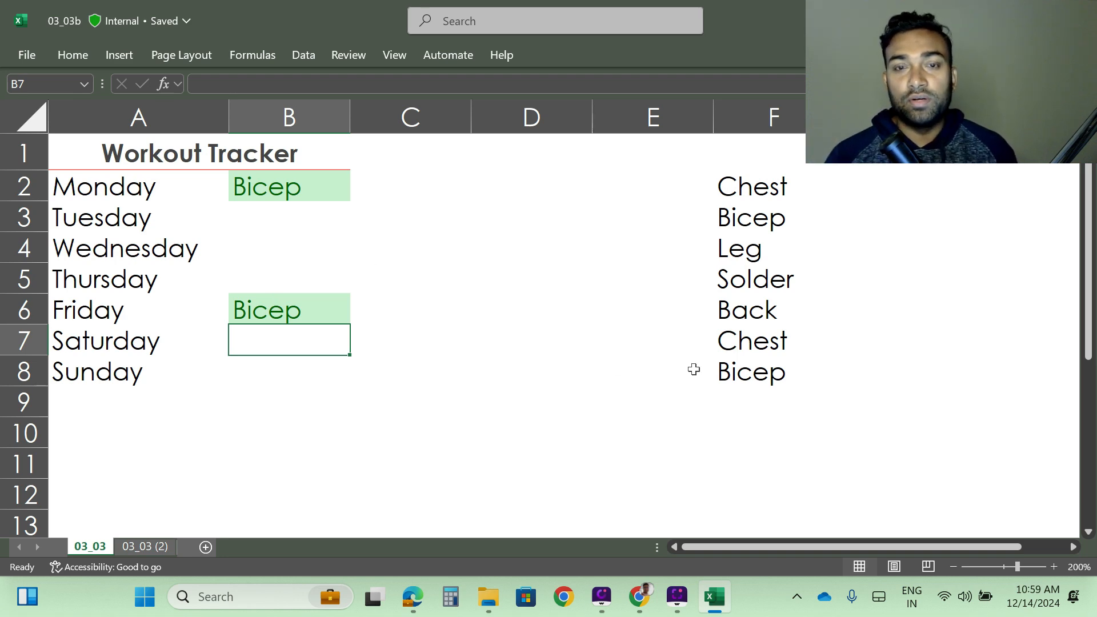
{"action": "left_click", "coordinate": [273, 220]}
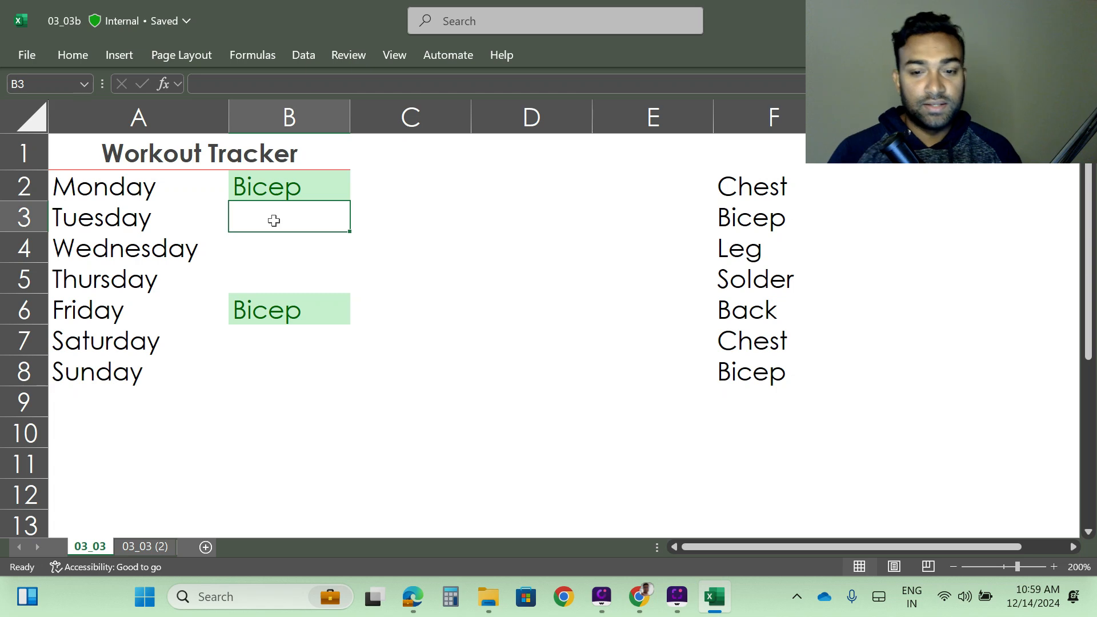
{"action": "type", "text": "Leg"}
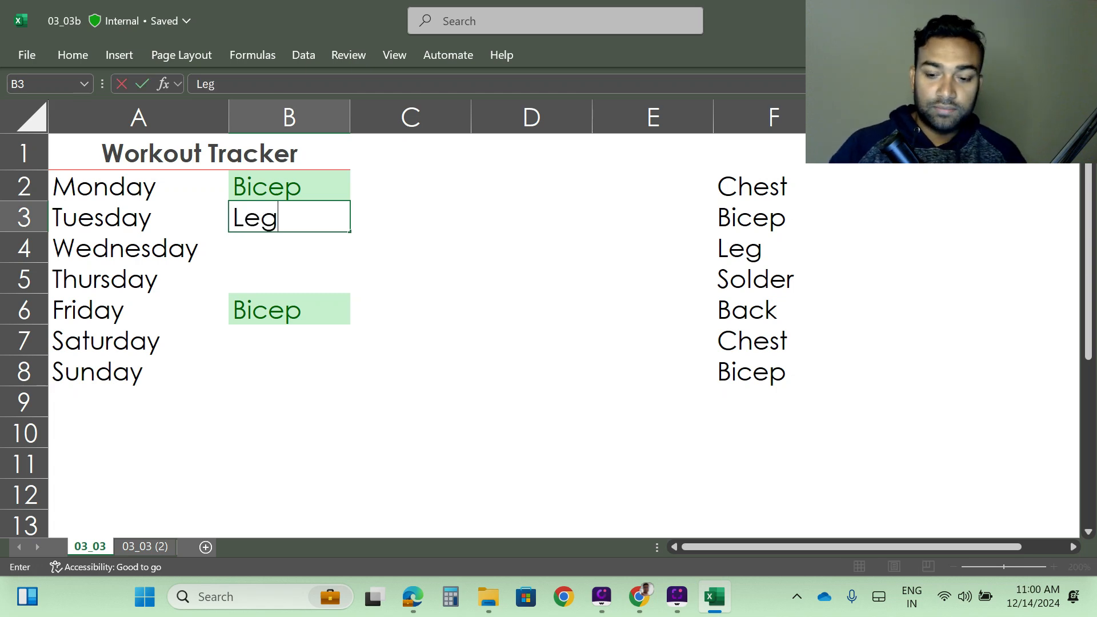
{"action": "key", "text": "Return"}
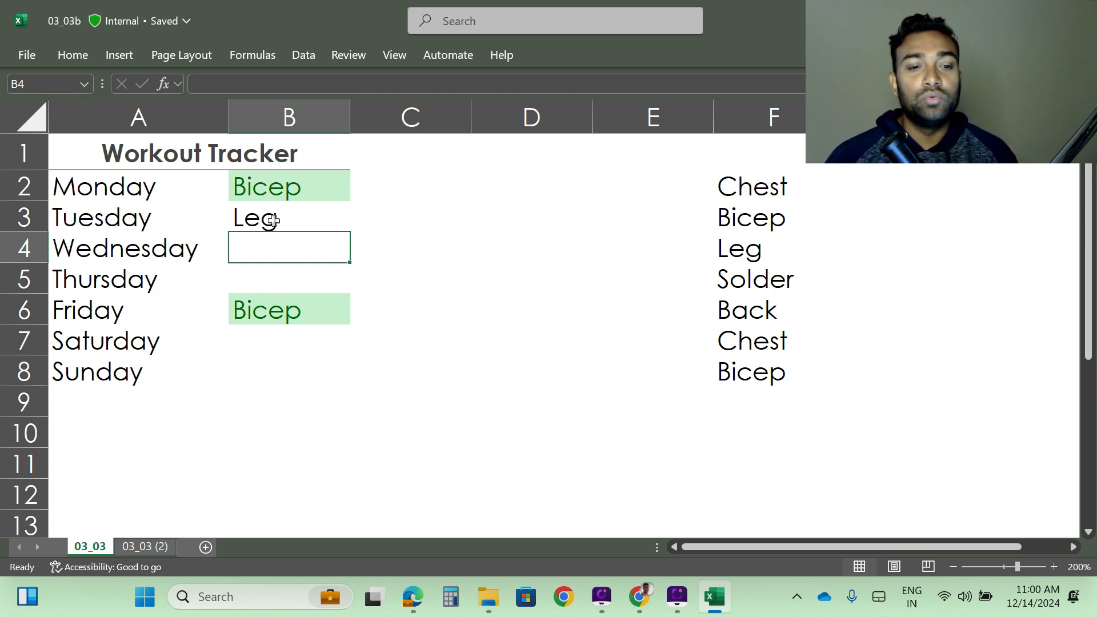
- Clear the Leg entry from B3
{"action": "left_click", "coordinate": [272, 221]}
{"action": "key", "text": "Delete"}
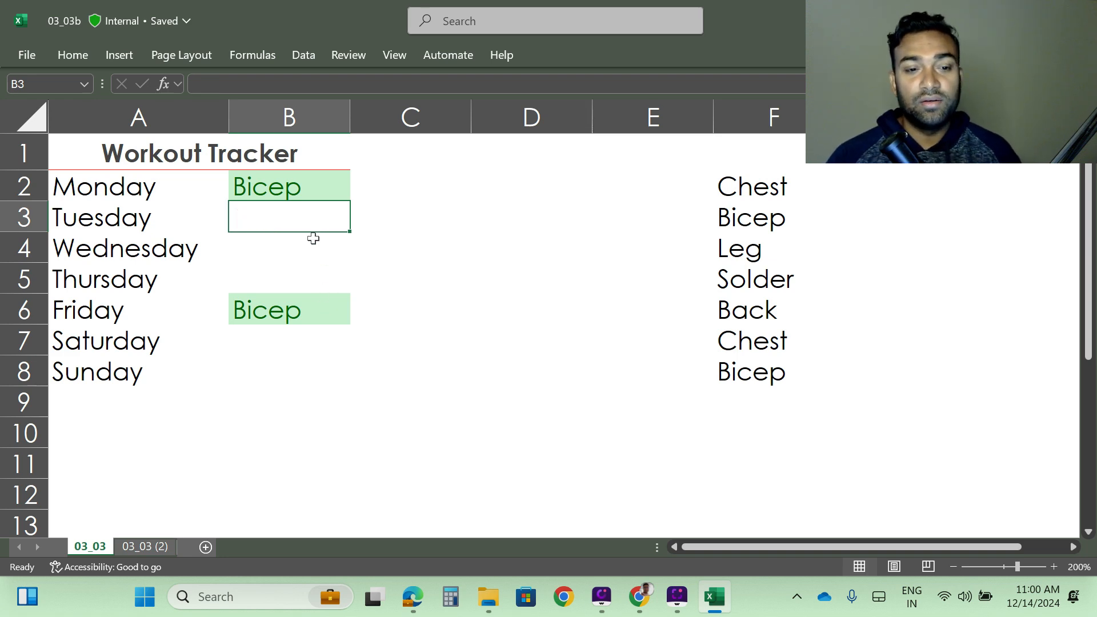
{"action": "left_click_drag", "start_coordinate": [238, 186], "coordinate": [244, 375]}
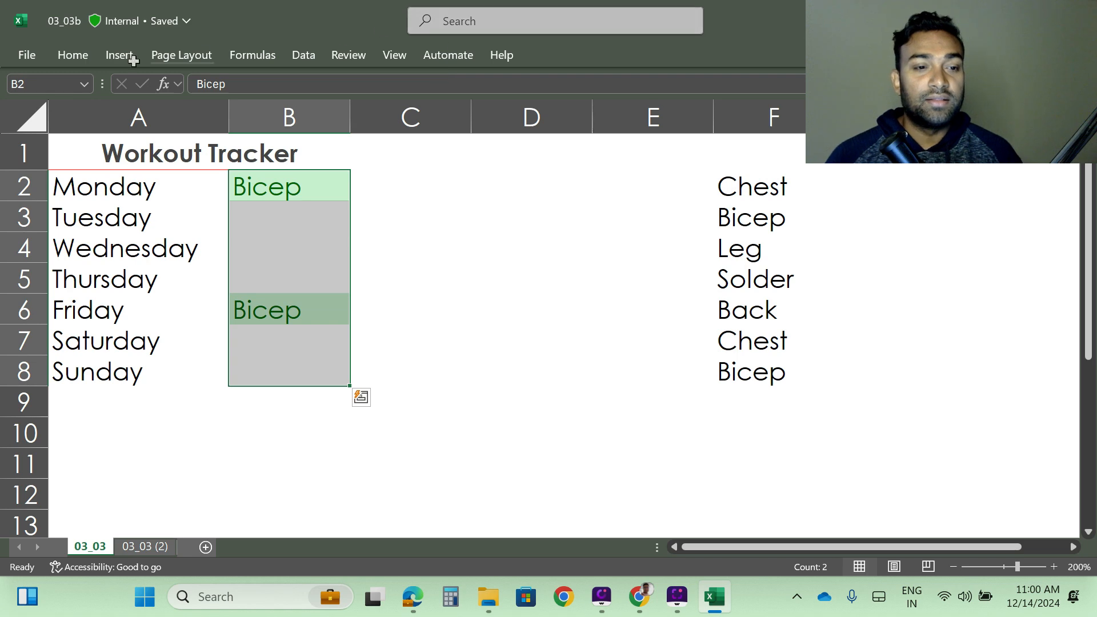
{"action": "left_click", "coordinate": [73, 55]}
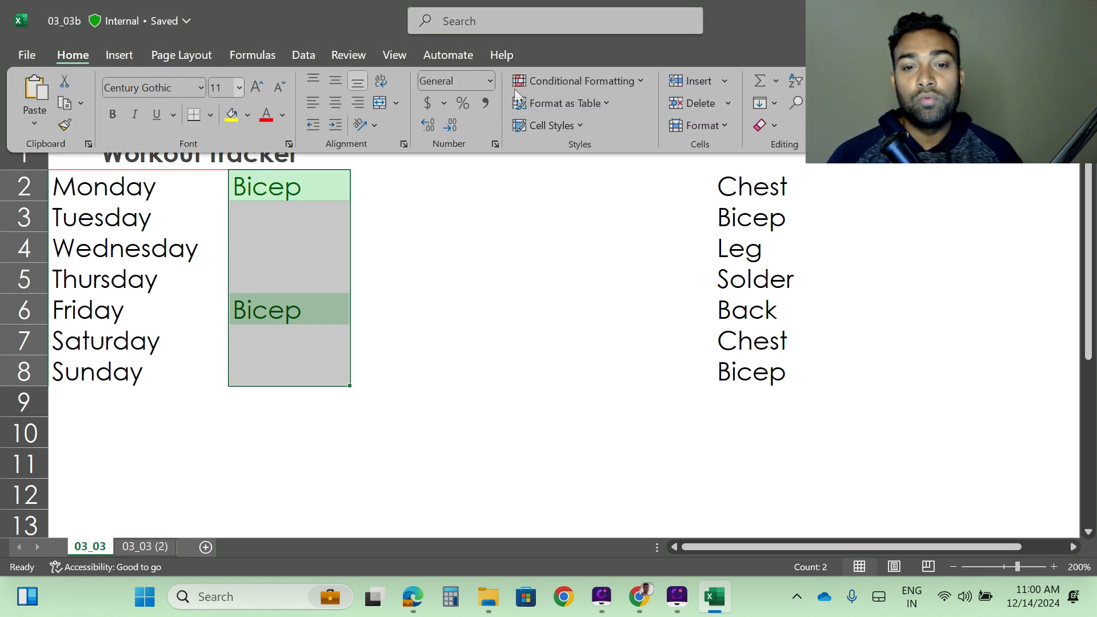
{"action": "left_click", "coordinate": [612, 79]}
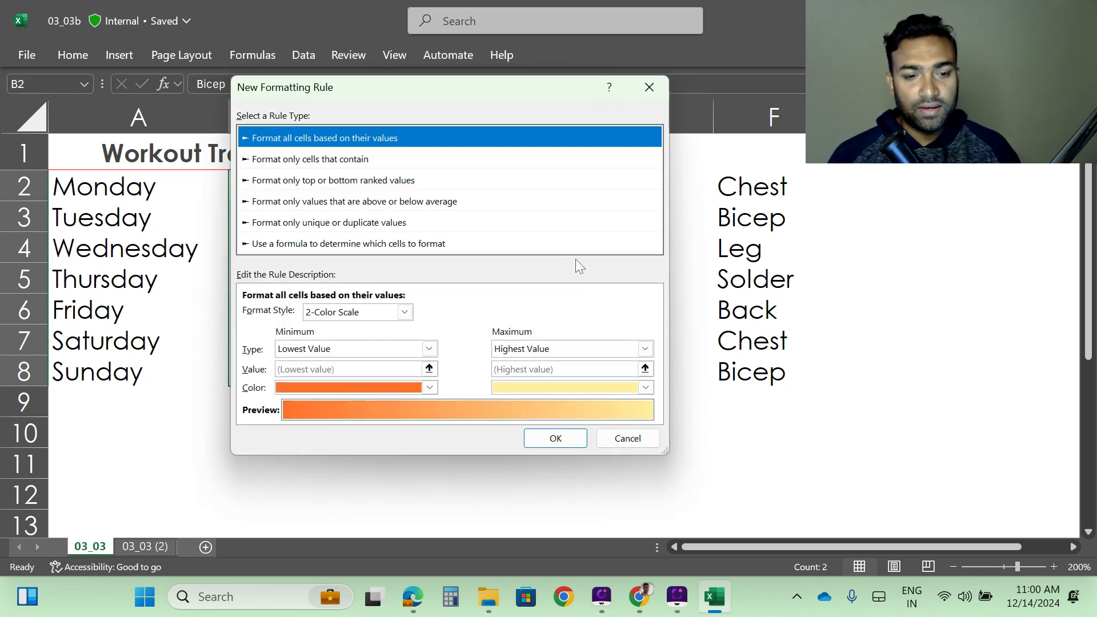
{"action": "left_click", "coordinate": [627, 438]}
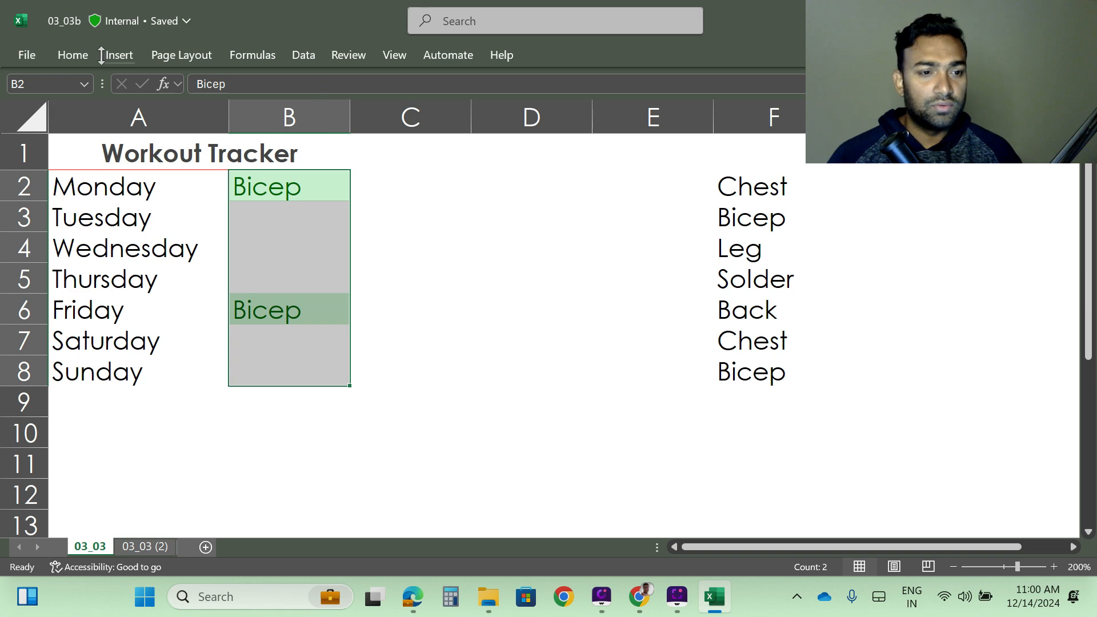
- Through the conditional formatting rules manager for B2:B8, start a new rule formatting cells whose value equals Leg
{"action": "left_click", "coordinate": [72, 54]}
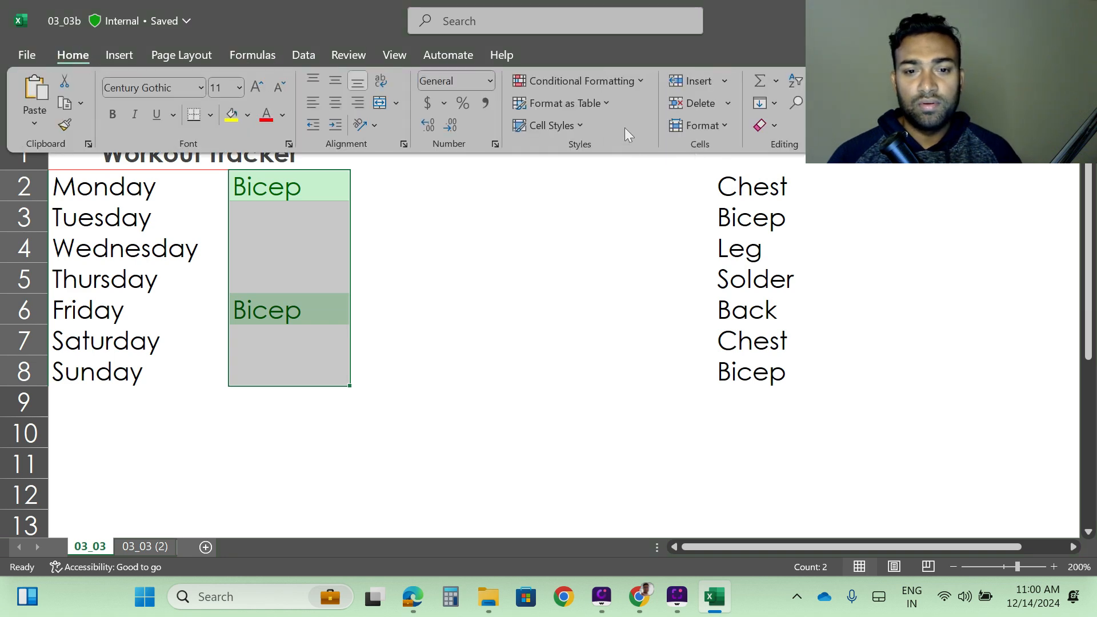
{"action": "left_click", "coordinate": [614, 81]}
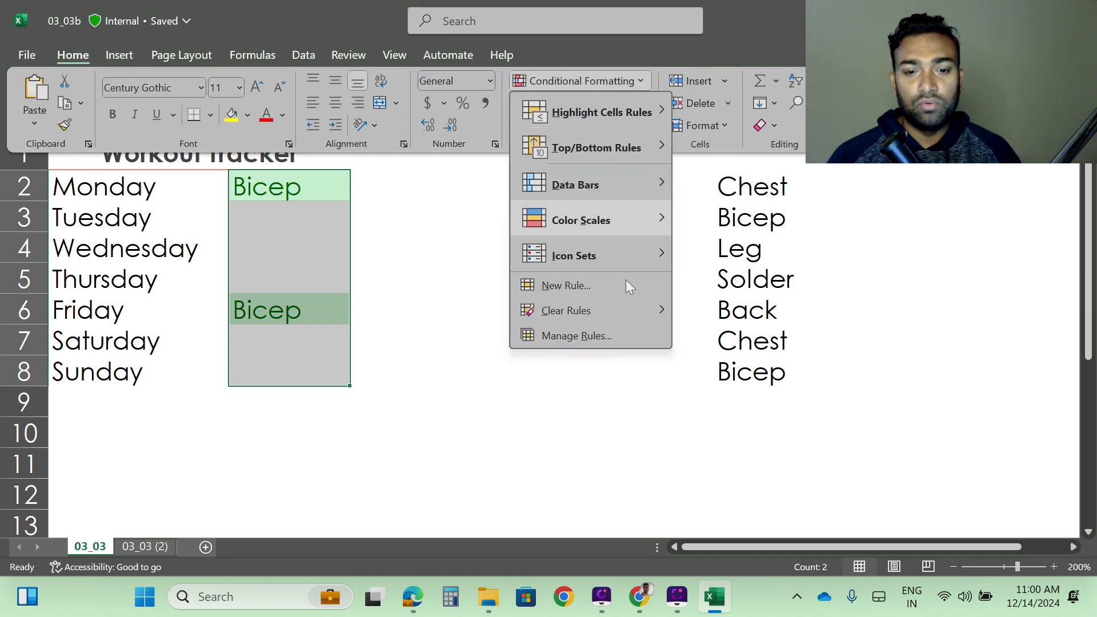
{"action": "left_click", "coordinate": [592, 336]}
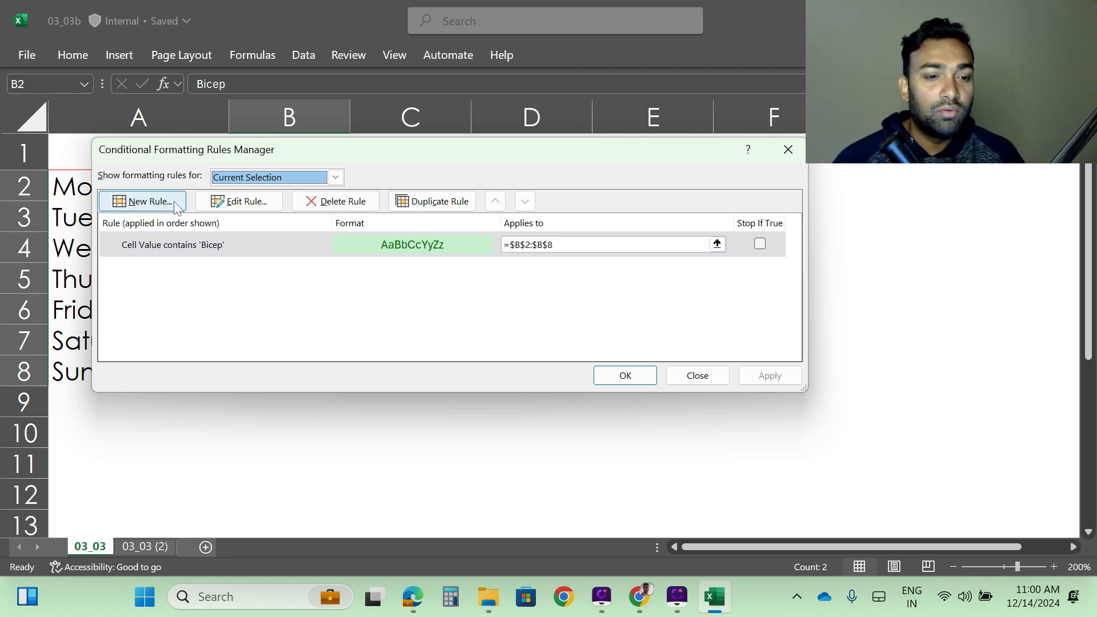
{"action": "left_click", "coordinate": [148, 204]}
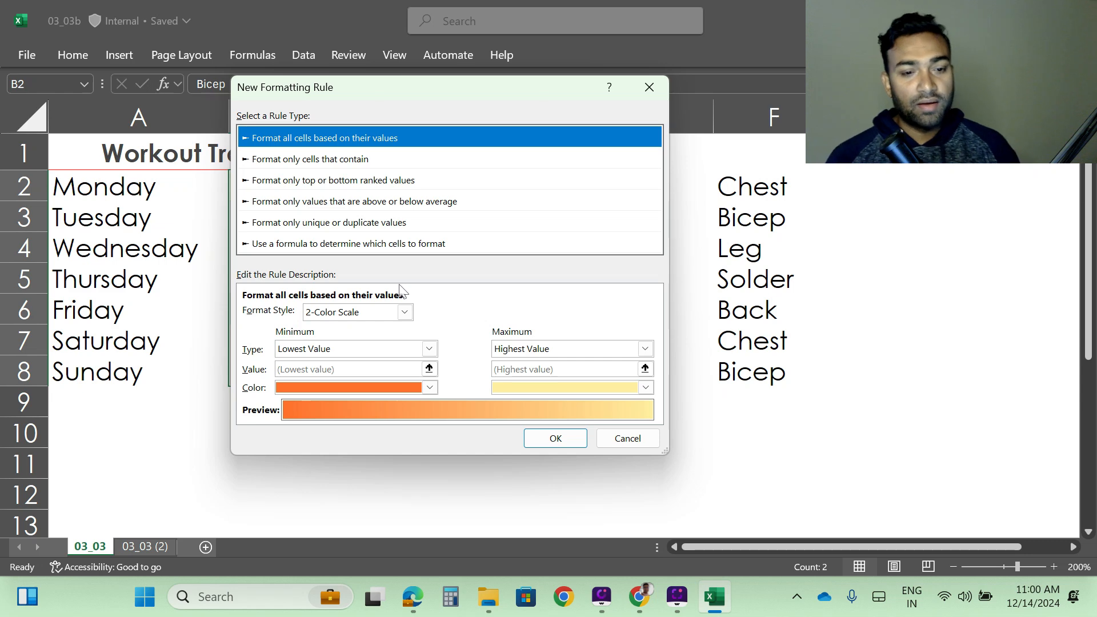
{"action": "left_click", "coordinate": [429, 350]}
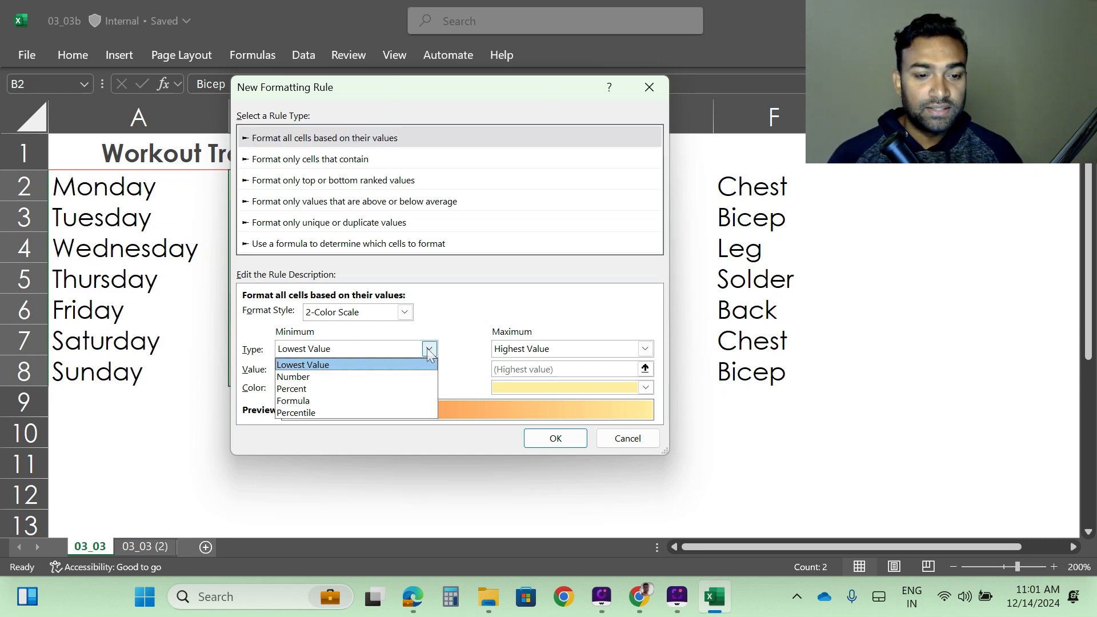
{"action": "left_click", "coordinate": [429, 349]}
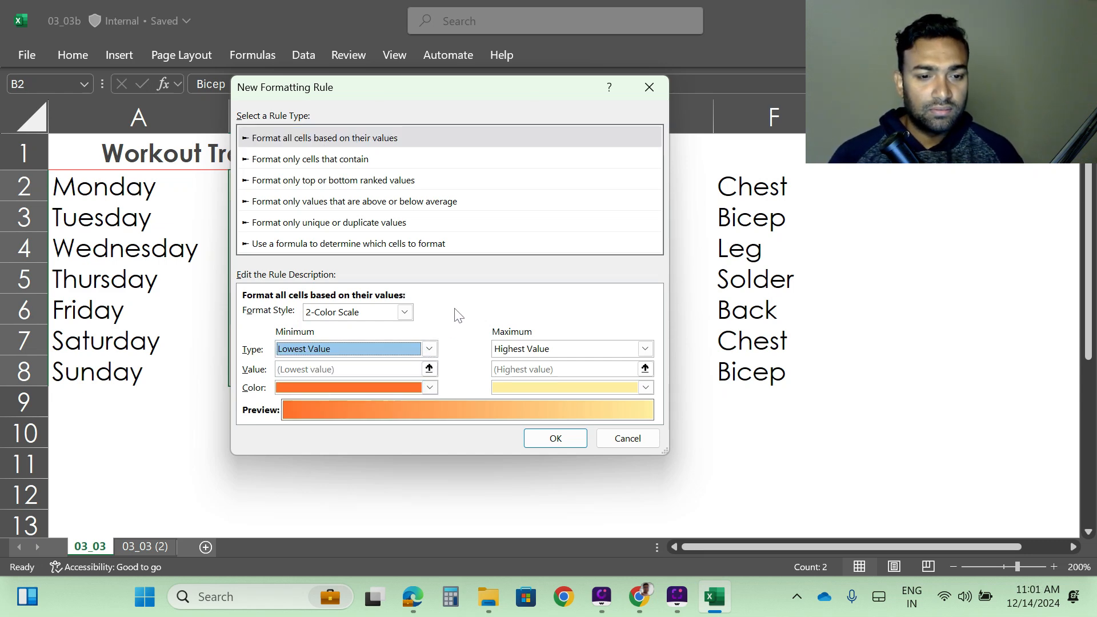
{"action": "left_click", "coordinate": [319, 162]}
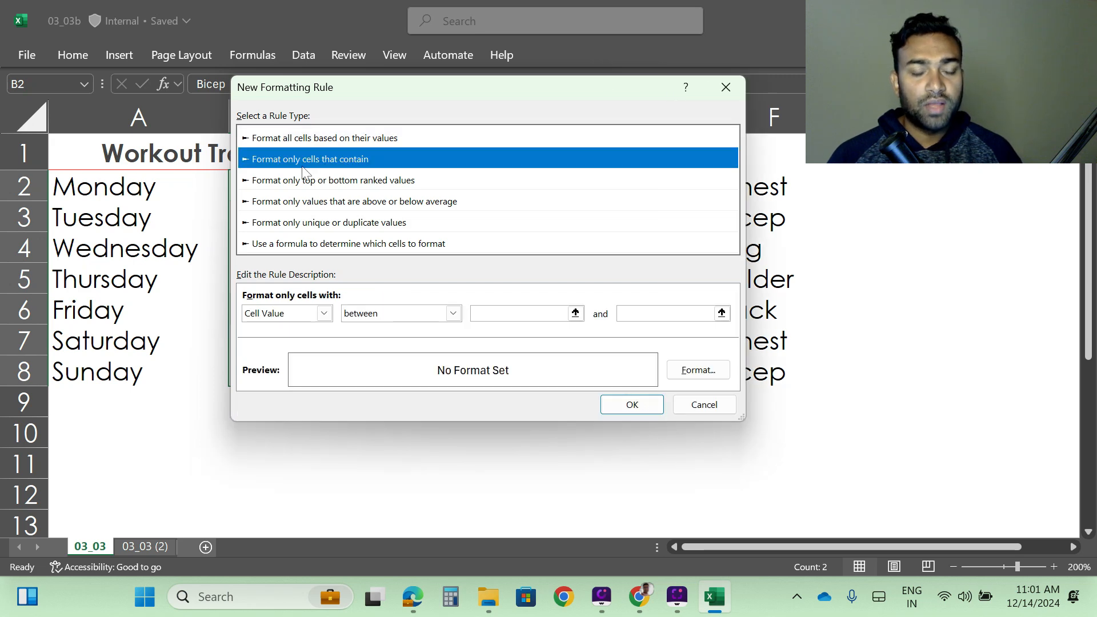
{"action": "left_click", "coordinate": [324, 314]}
{"action": "left_click", "coordinate": [323, 313]}
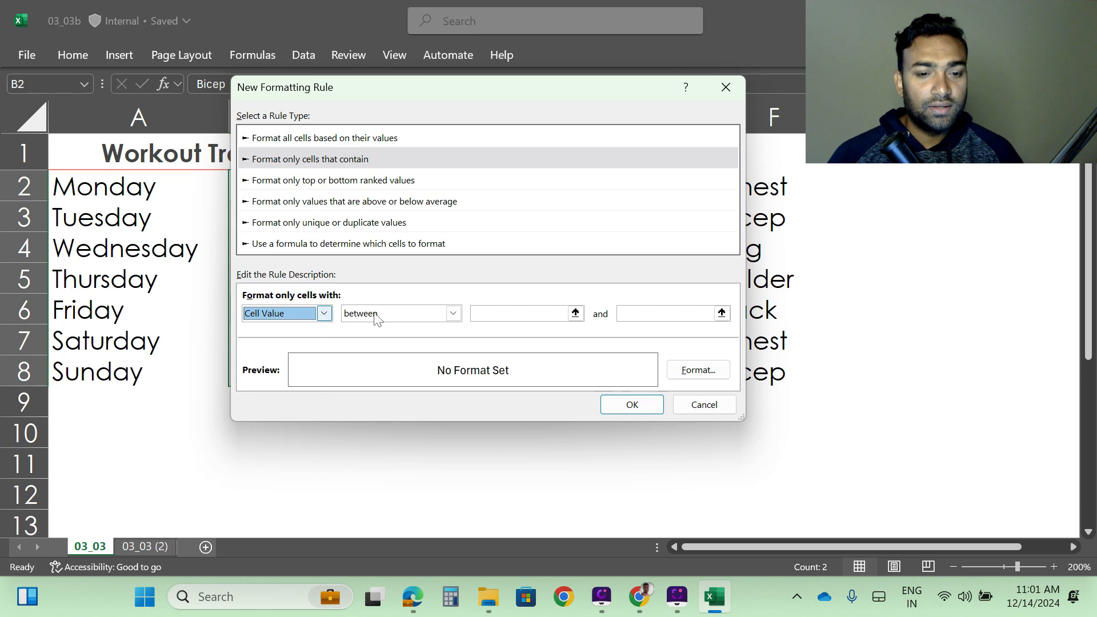
{"action": "left_click", "coordinate": [452, 314]}
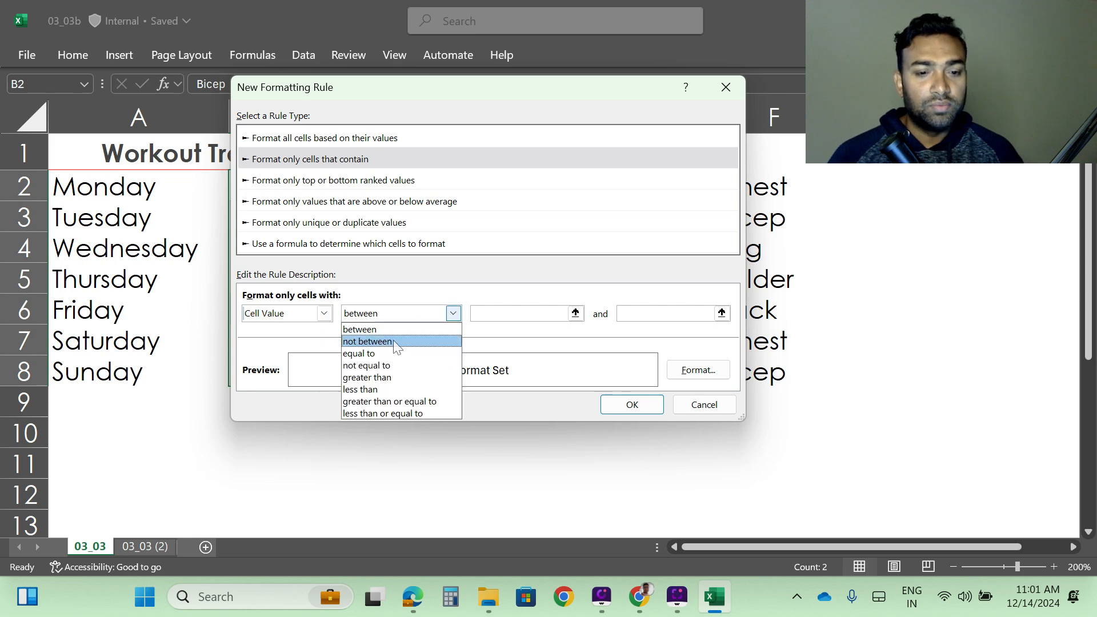
{"action": "left_click", "coordinate": [374, 355]}
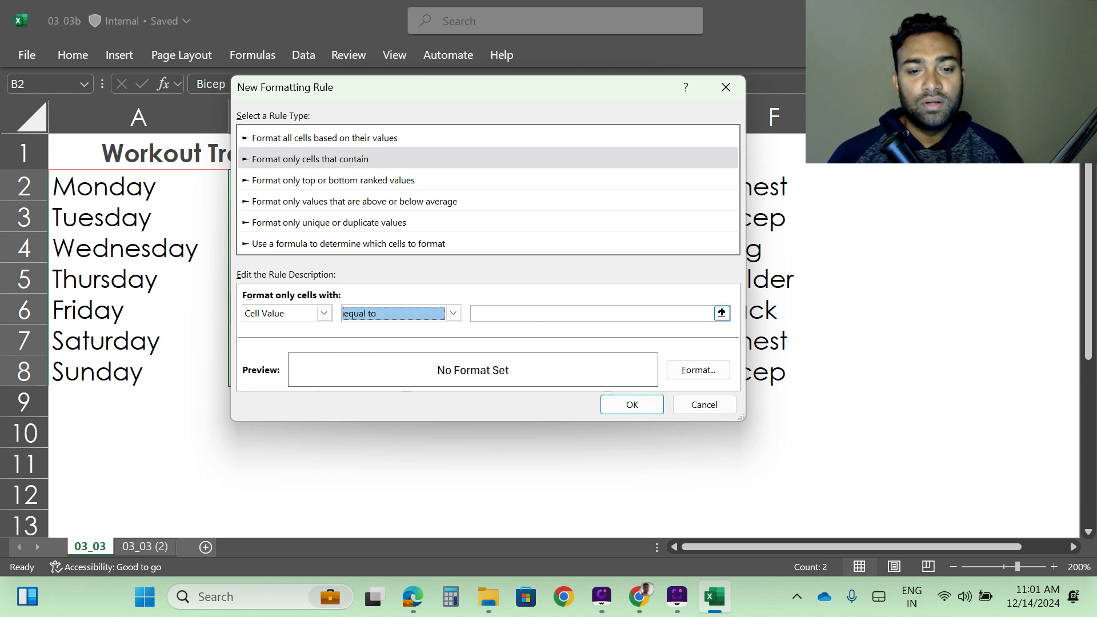
{"action": "left_click", "coordinate": [532, 314]}
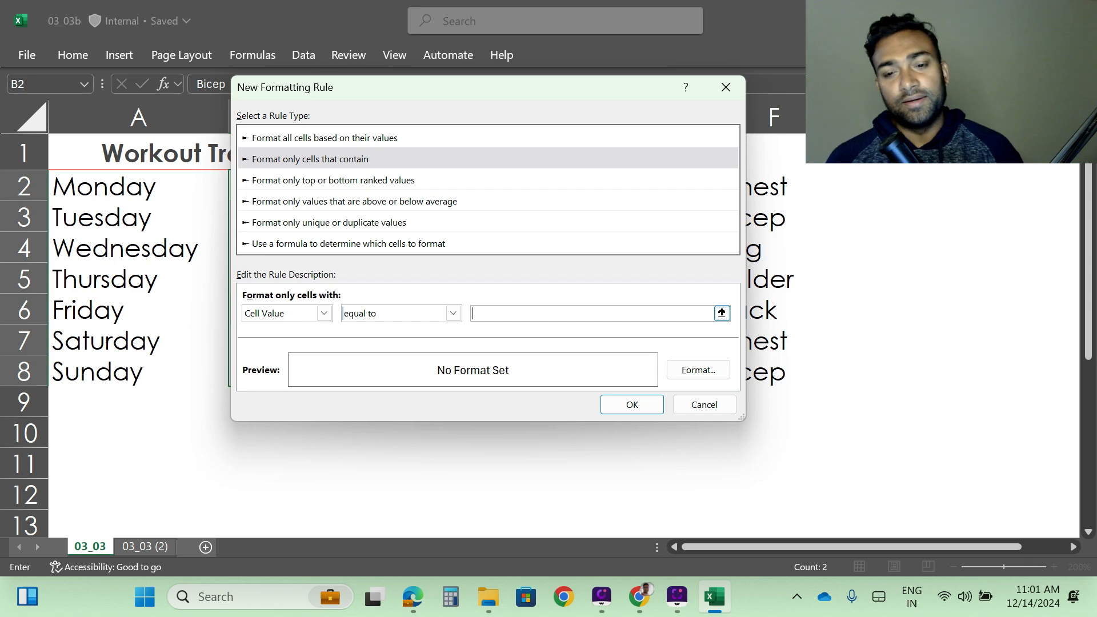
{"action": "type", "text": "Le"}
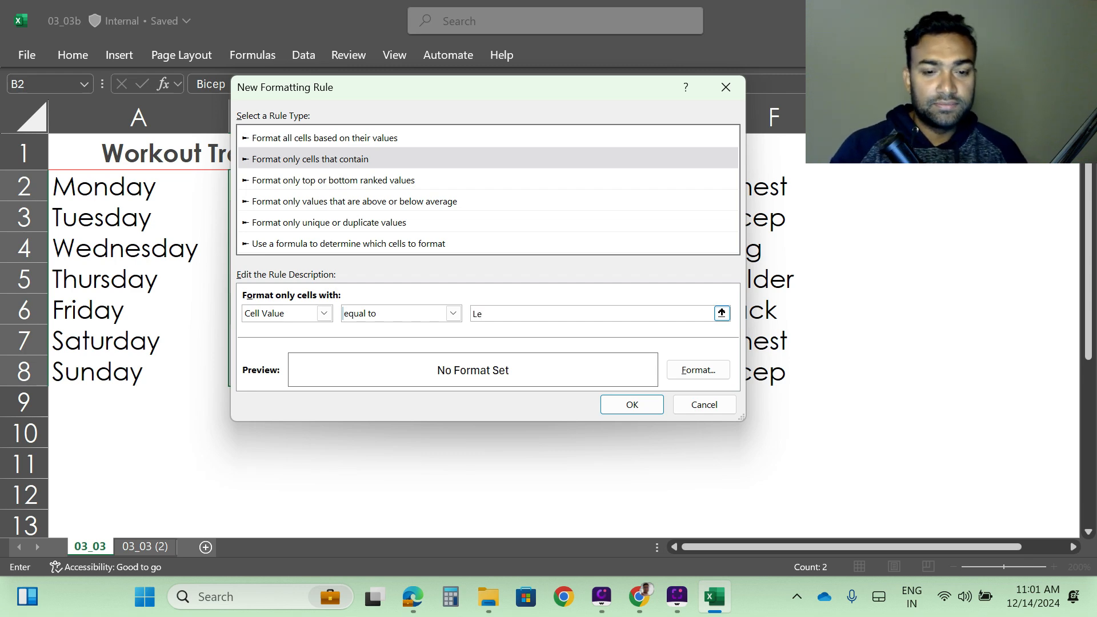
{"action": "type", "text": "g"}
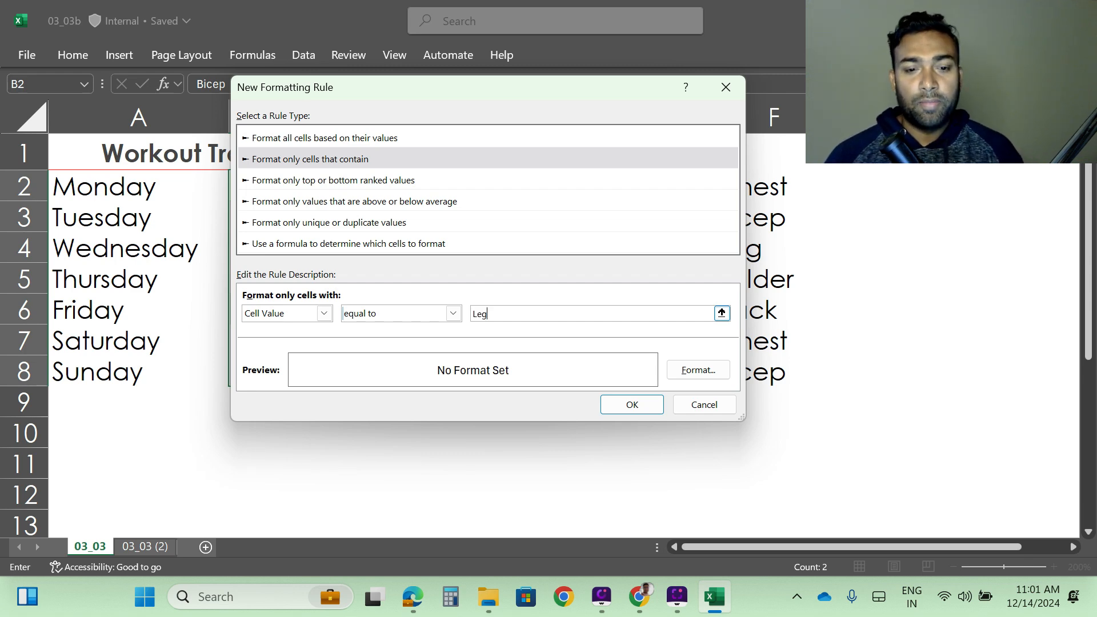
- Give the Leg rule a red fill and add it to the rules
{"action": "left_click", "coordinate": [699, 370]}
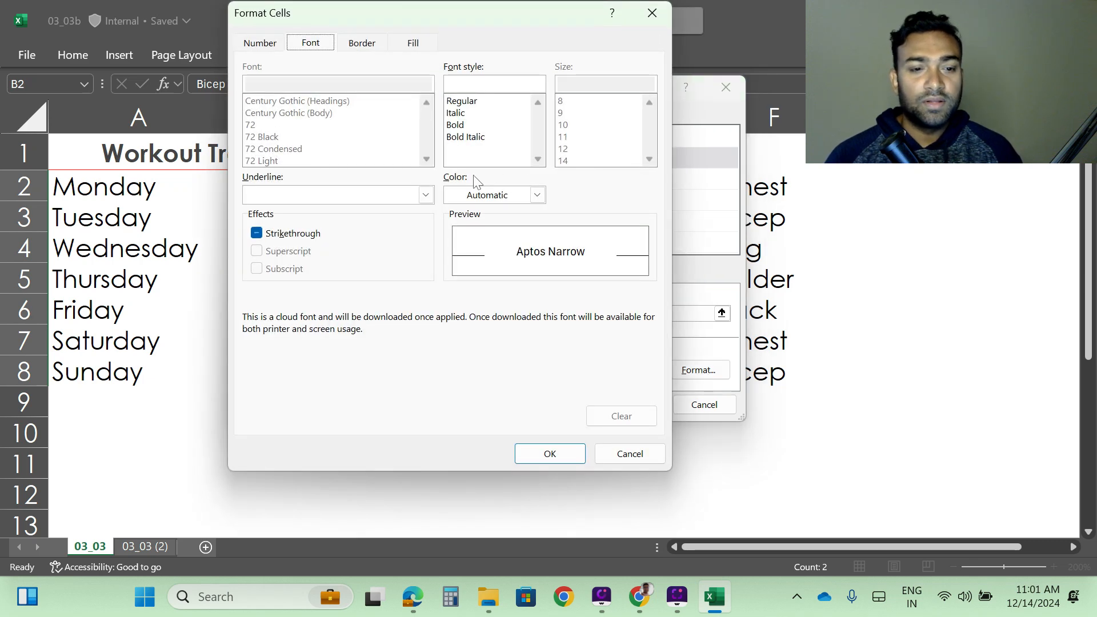
{"action": "left_click", "coordinate": [413, 44]}
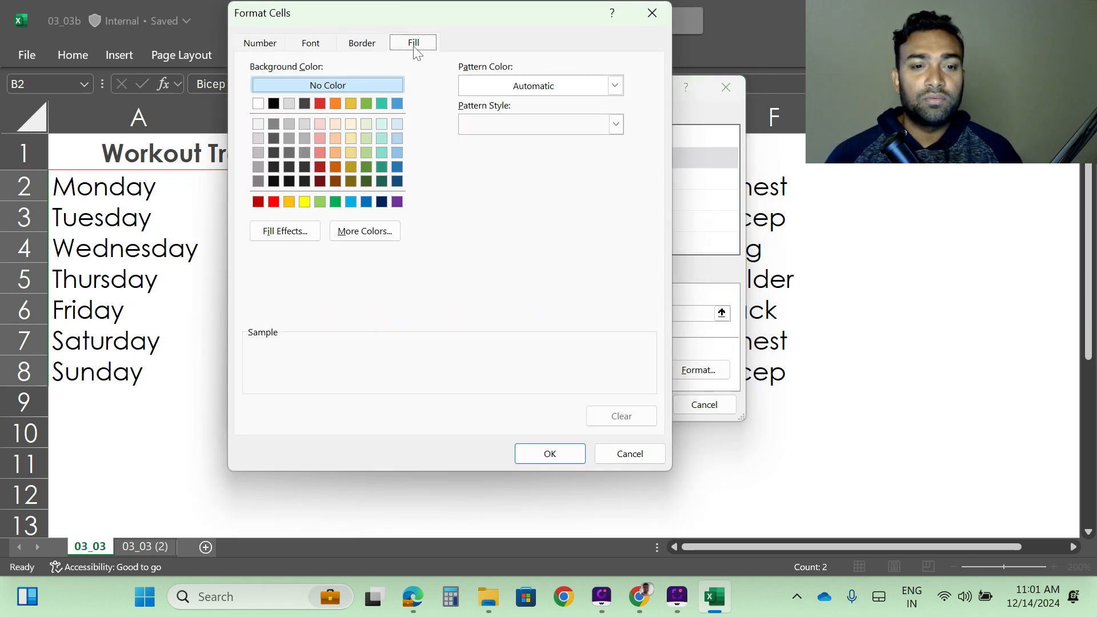
{"action": "left_click", "coordinate": [335, 167]}
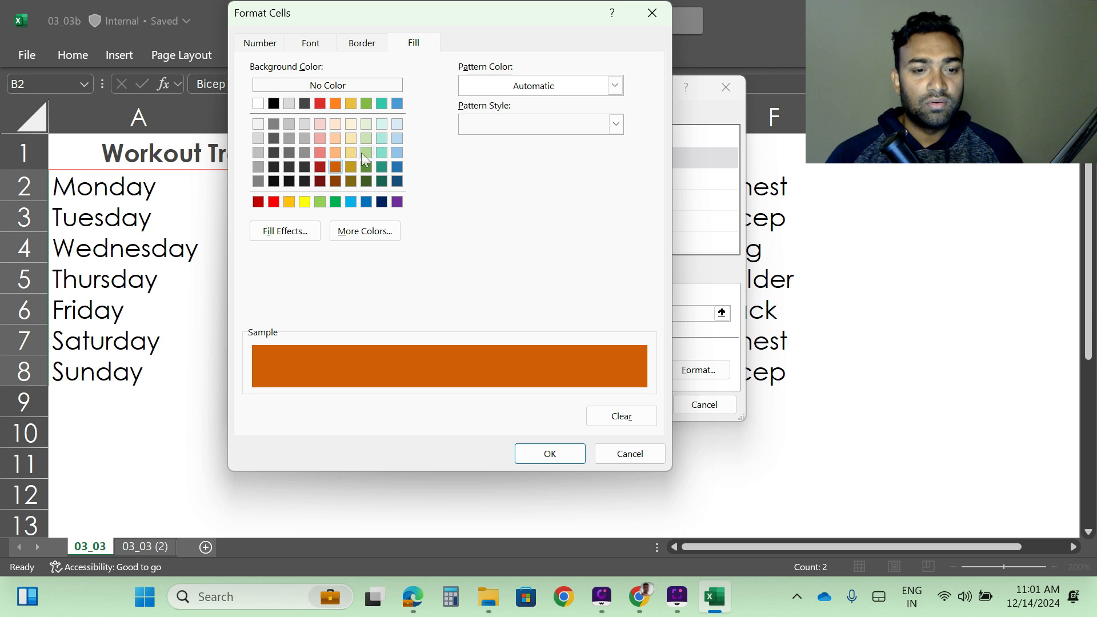
{"action": "left_click", "coordinate": [335, 201]}
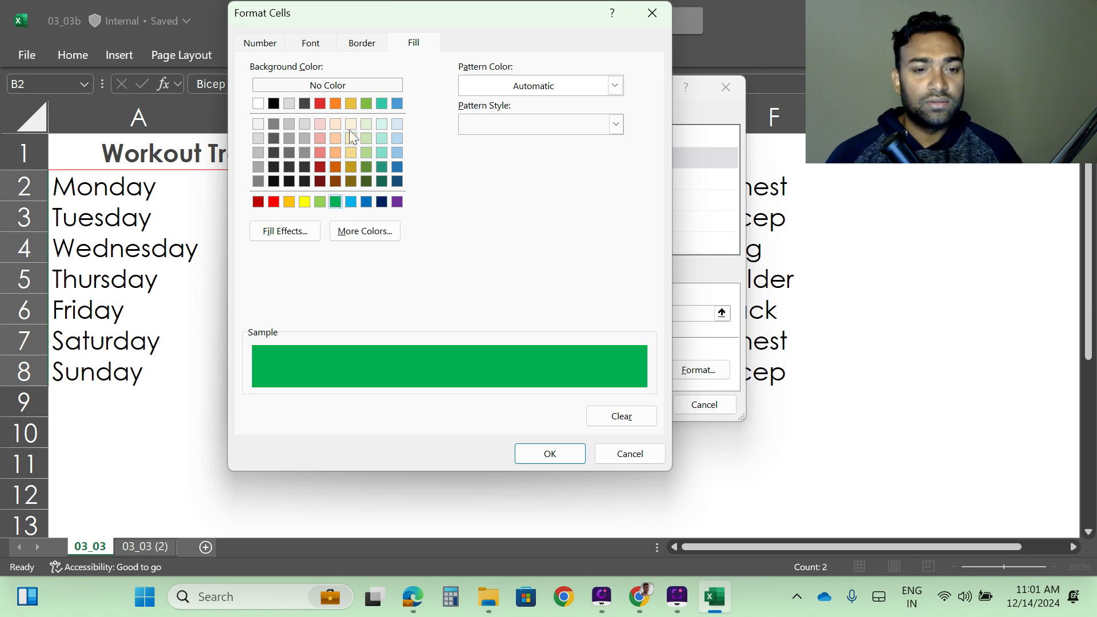
{"action": "left_click", "coordinate": [320, 104]}
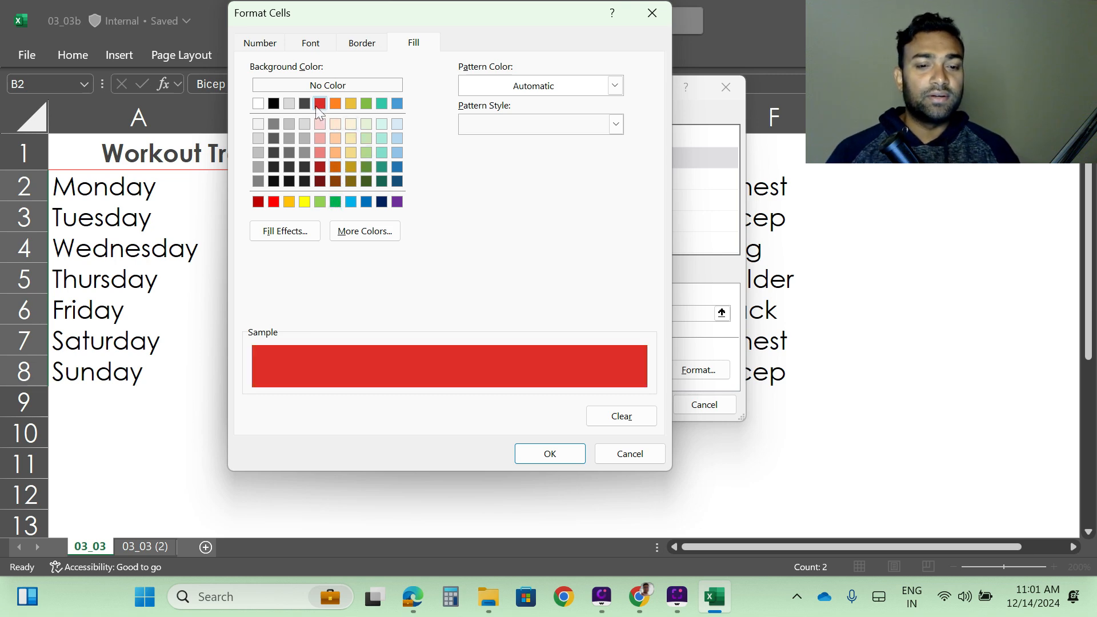
{"action": "left_click", "coordinate": [549, 454]}
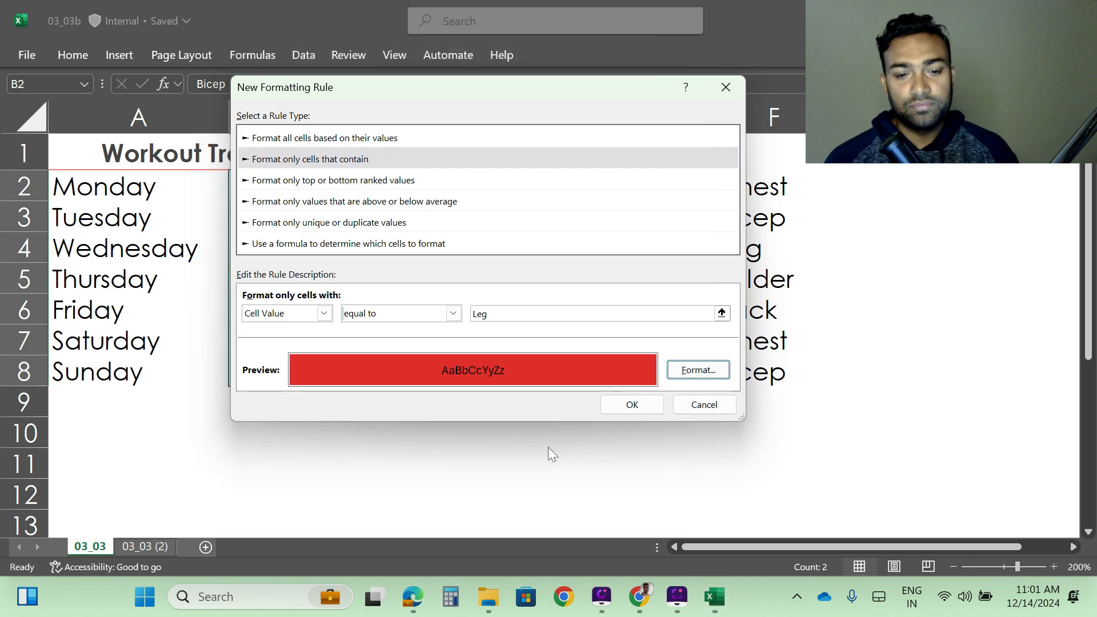
{"action": "left_click", "coordinate": [632, 404]}
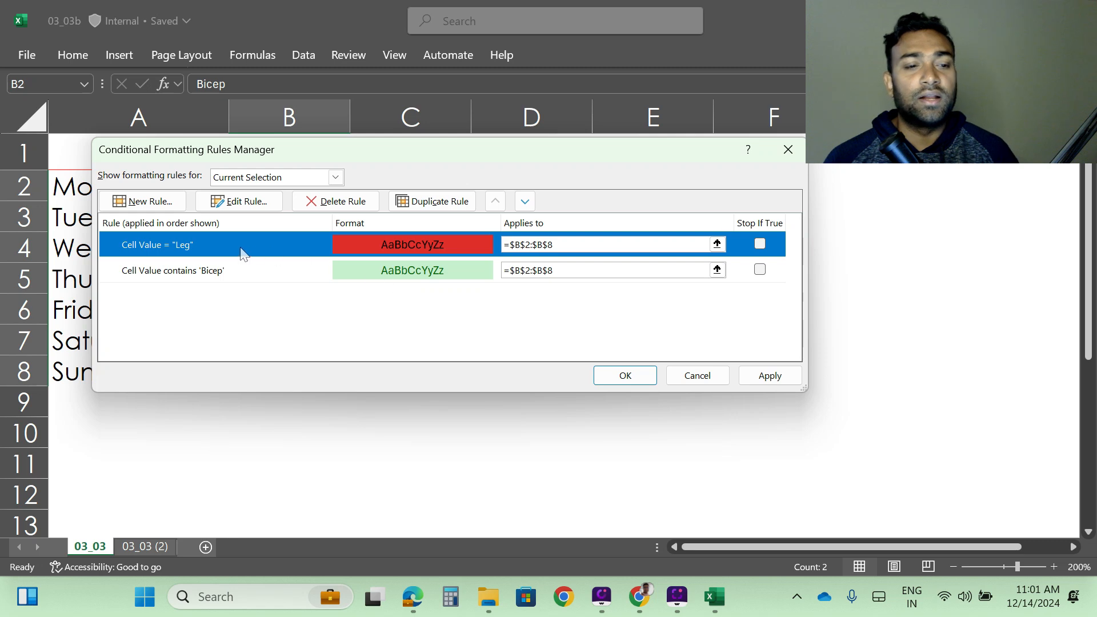
- Start another new rule in the rules manager that formats only cells whose value is equal to Chest
{"action": "left_click", "coordinate": [160, 204]}
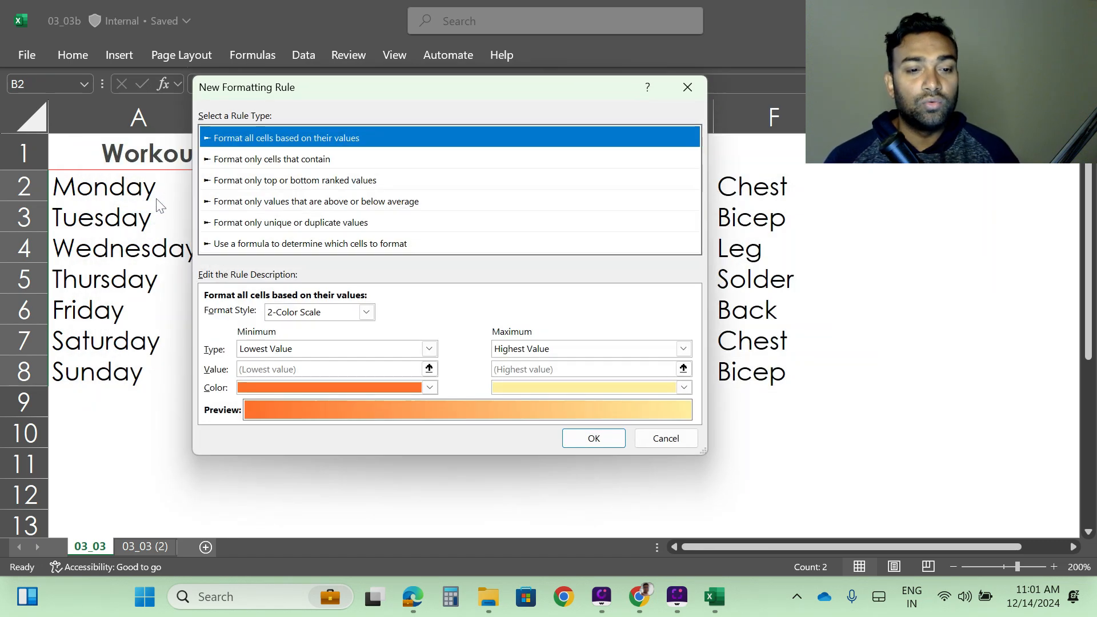
{"action": "left_click", "coordinate": [280, 162]}
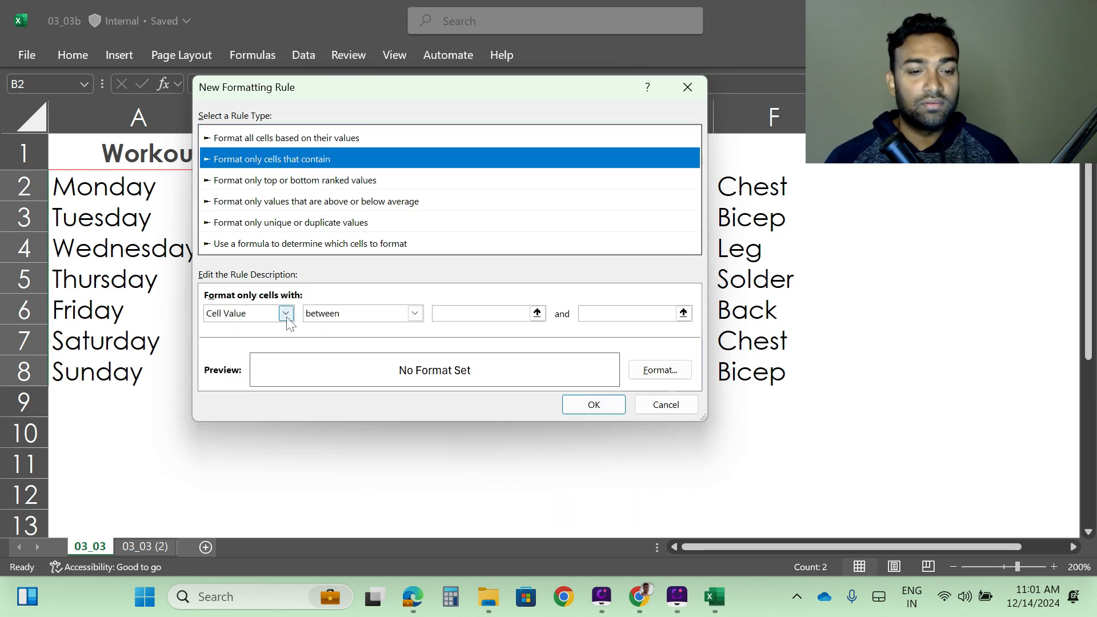
{"action": "left_click", "coordinate": [415, 313]}
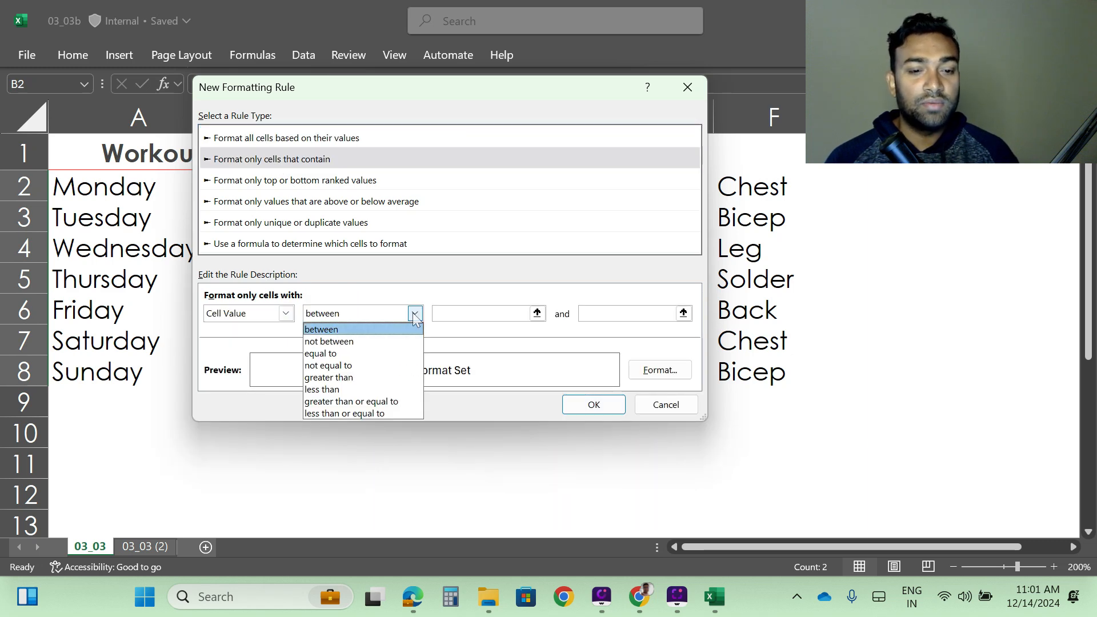
{"action": "left_click", "coordinate": [334, 353]}
{"action": "left_click", "coordinate": [475, 318]}
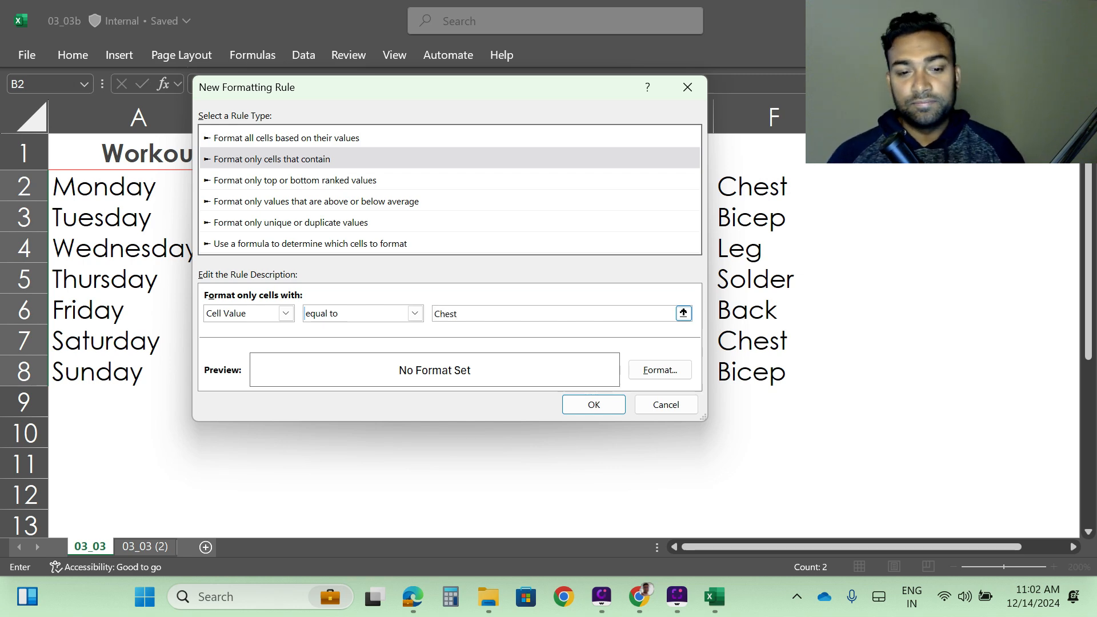
{"action": "type", "text": "Chest"}
- Give the Chest rule a light blue fill, then apply the rules and close the manager
{"action": "left_click", "coordinate": [658, 371]}
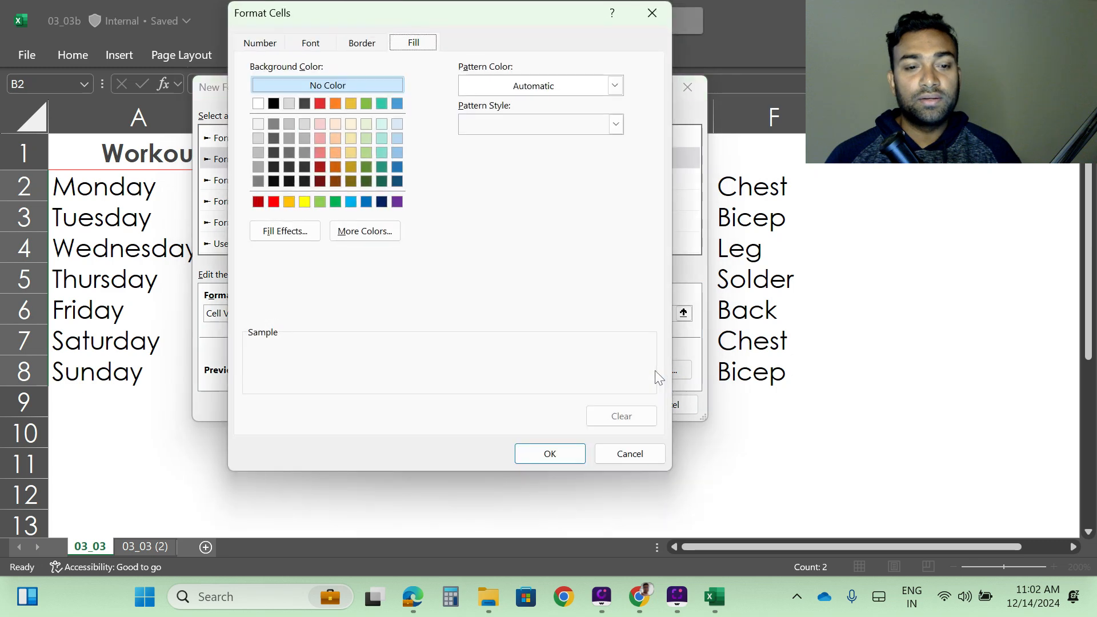
{"action": "left_click", "coordinate": [365, 203]}
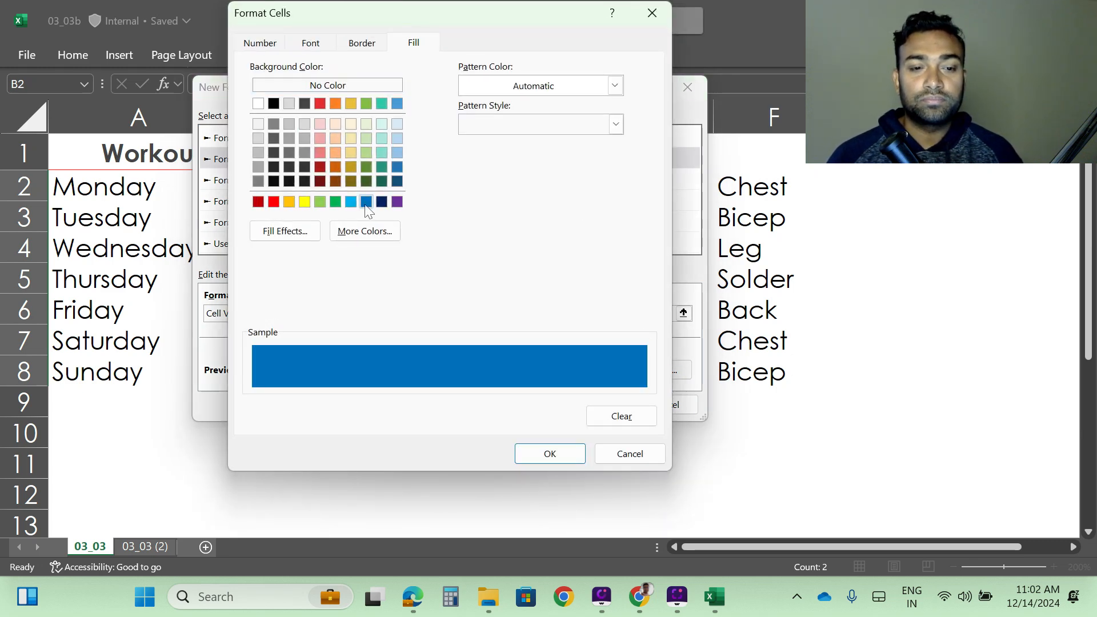
{"action": "left_click", "coordinate": [352, 202]}
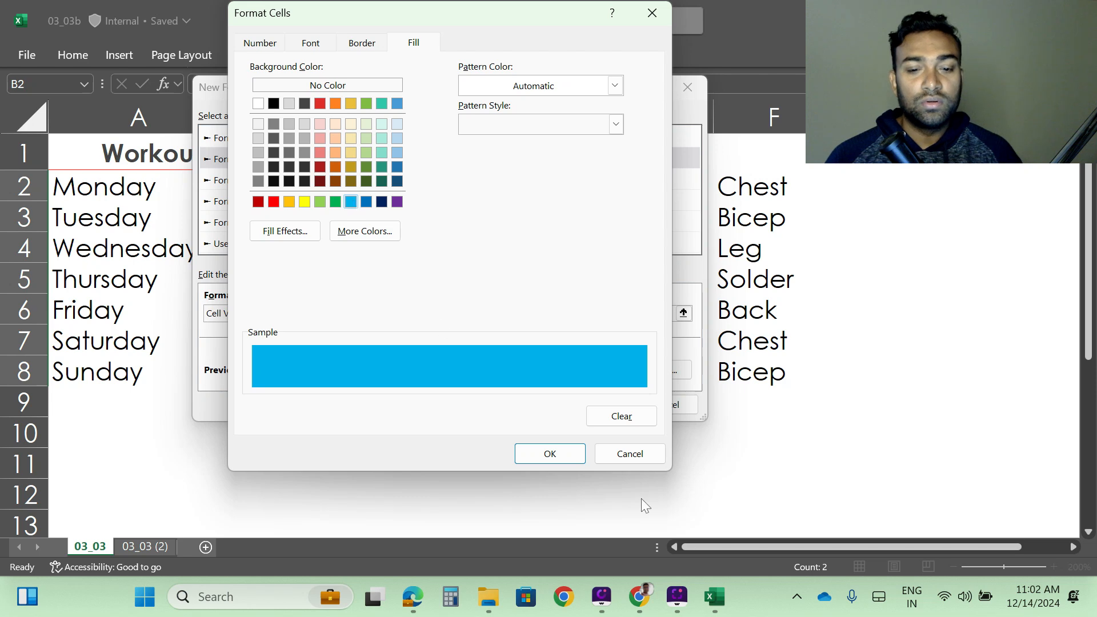
{"action": "left_click", "coordinate": [552, 455]}
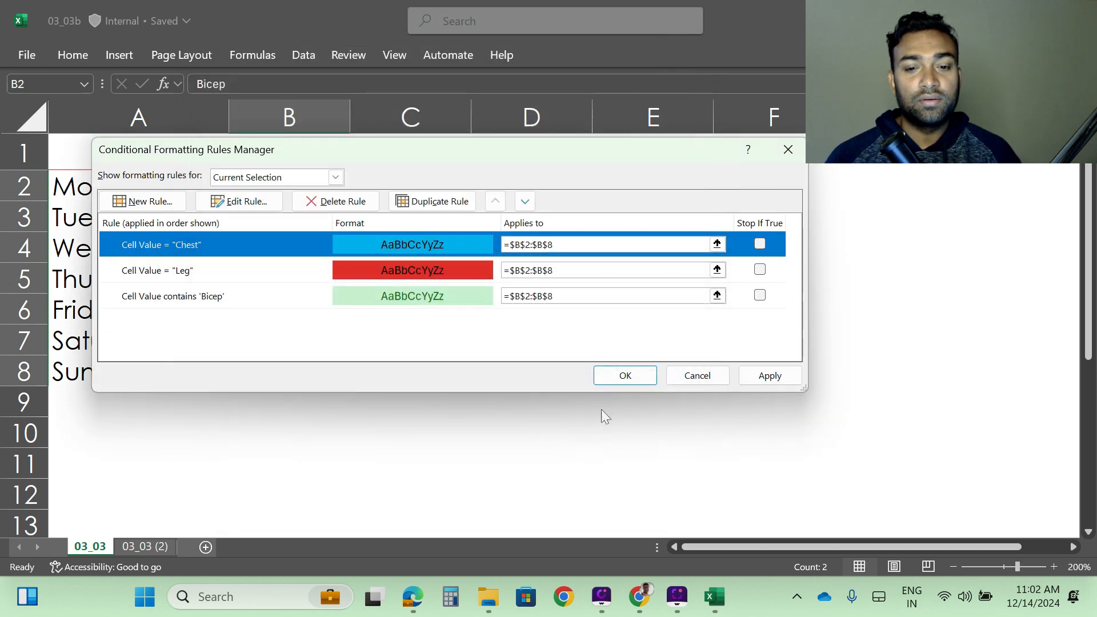
{"action": "left_click", "coordinate": [769, 378]}
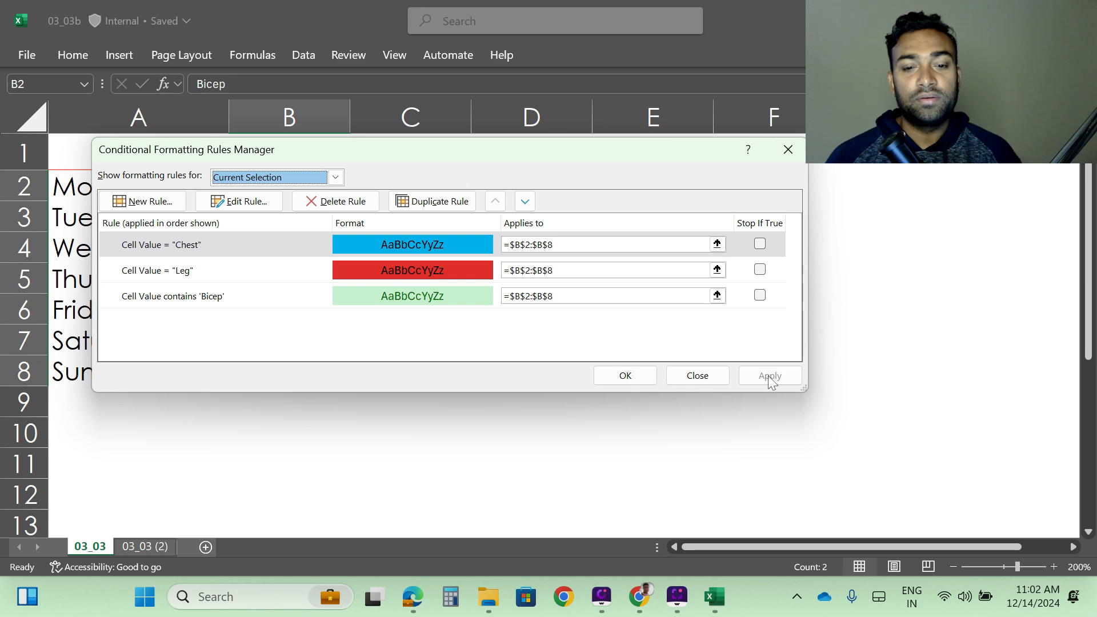
{"action": "left_click", "coordinate": [624, 376]}
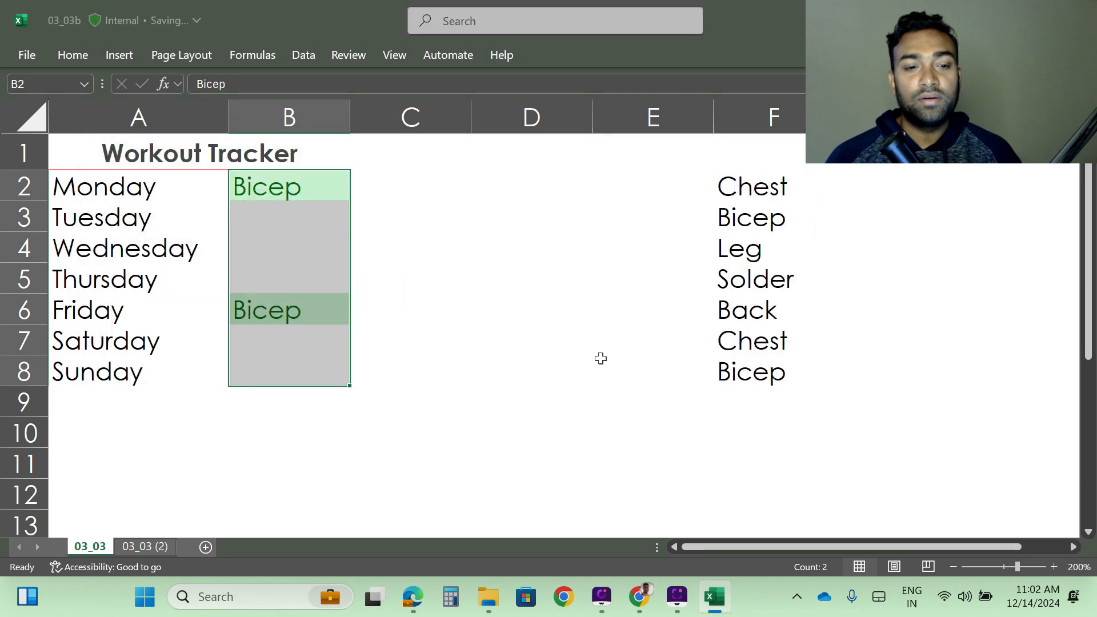
- Enter Leg in B3 and Chest in B4 to test the new highlighting
{"action": "left_click", "coordinate": [265, 213]}
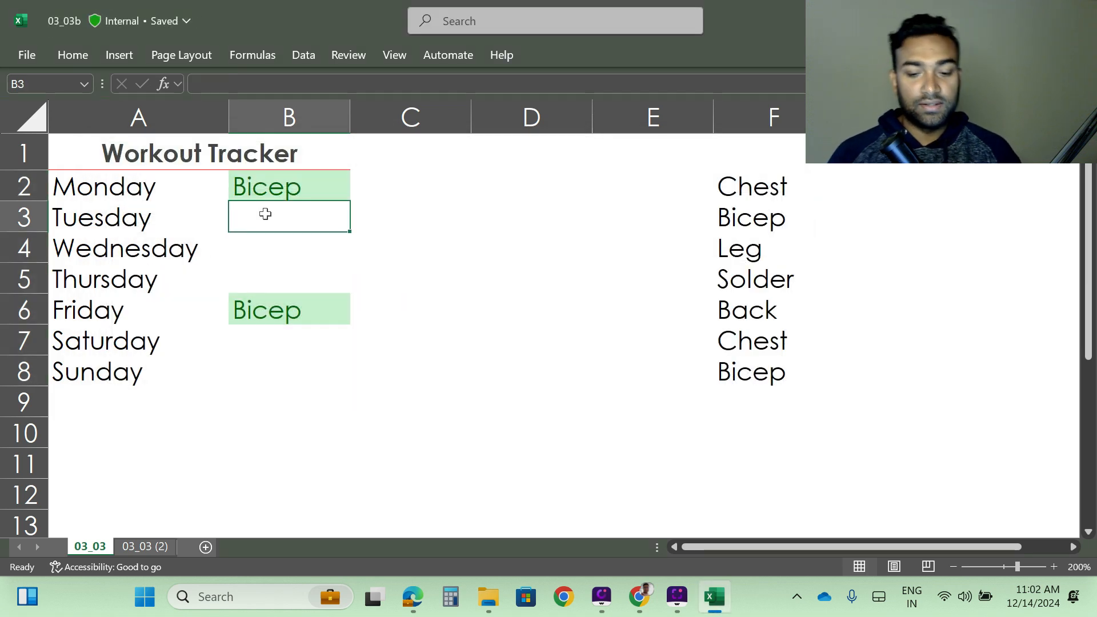
{"action": "type", "text": "Leg"}
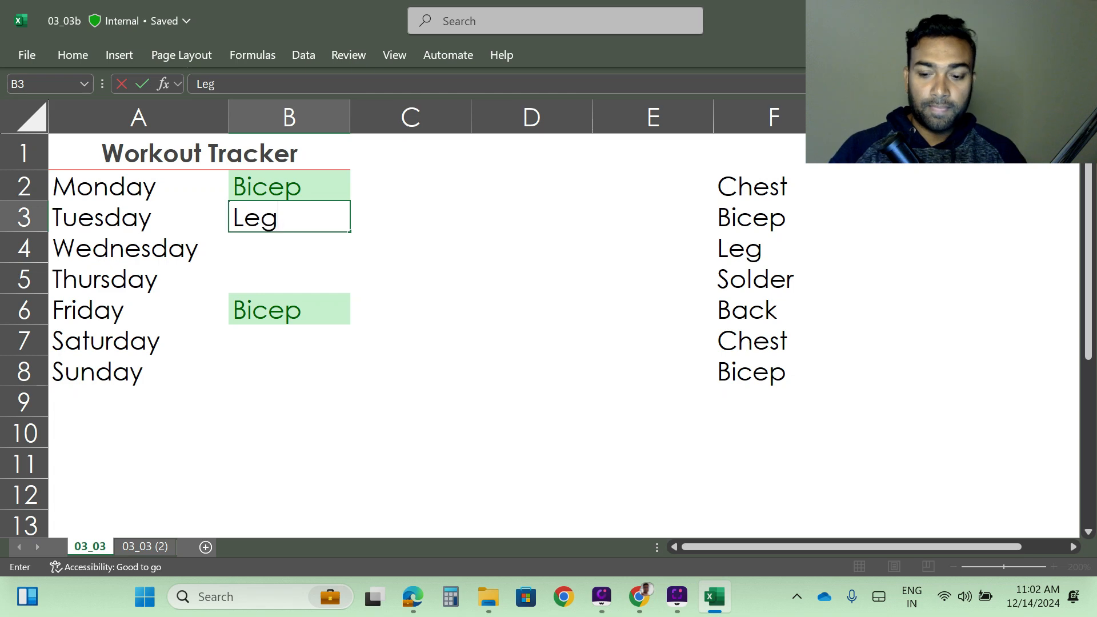
{"action": "key", "text": "Return"}
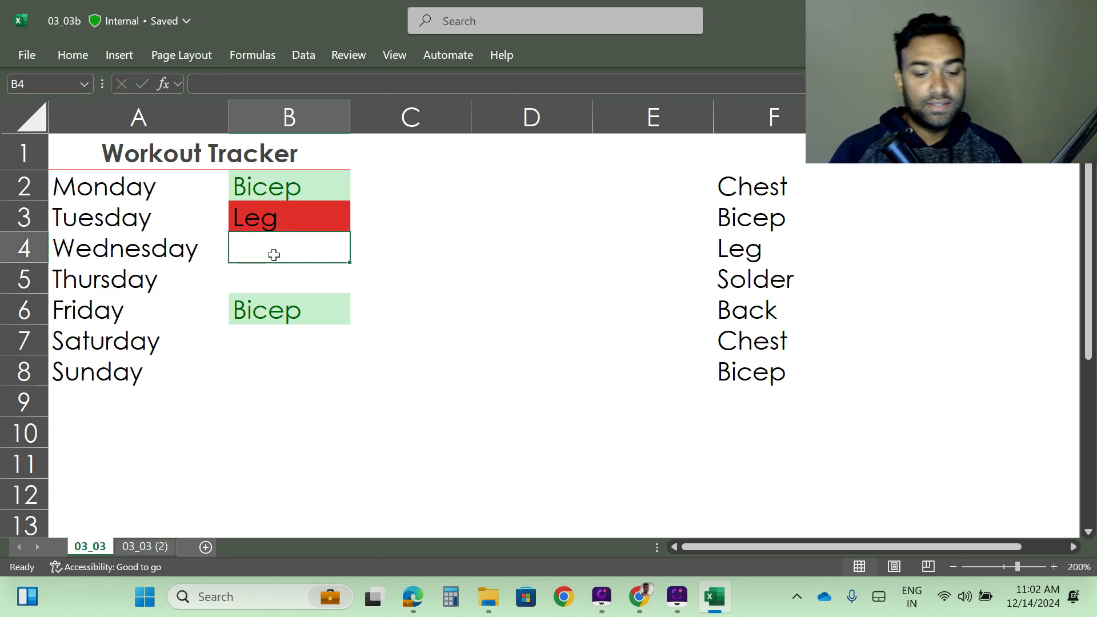
{"action": "type", "text": "Chest"}
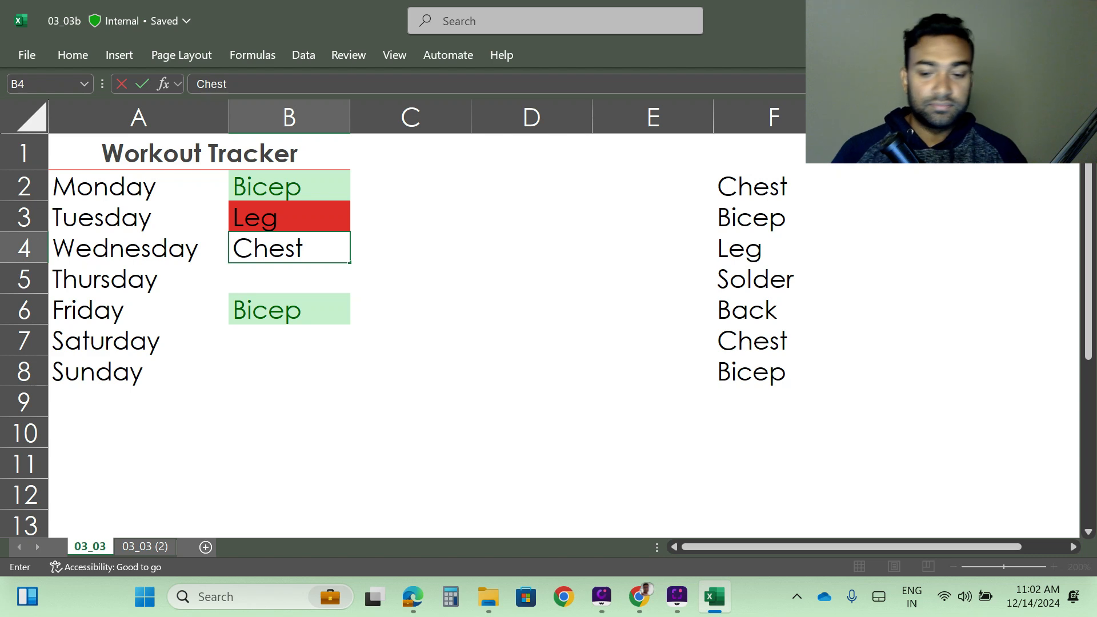
{"action": "key", "text": "Return"}
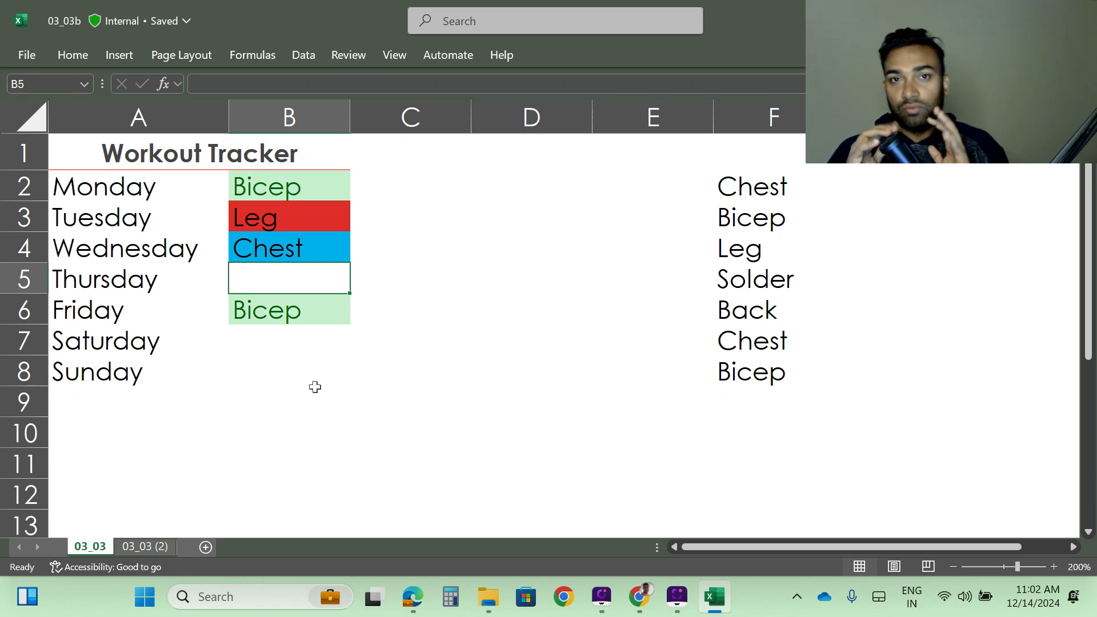
- Reopen the conditional formatting rules manager to review the Chest, Leg and Bicep rules, then close it
{"action": "left_click", "coordinate": [71, 55]}
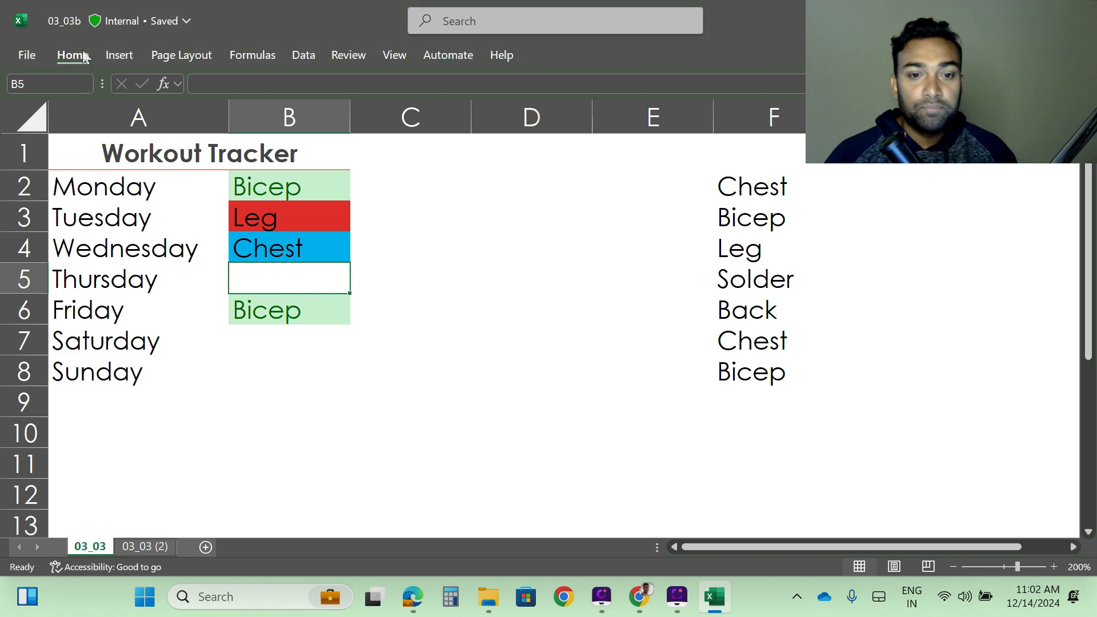
{"action": "left_click", "coordinate": [639, 84]}
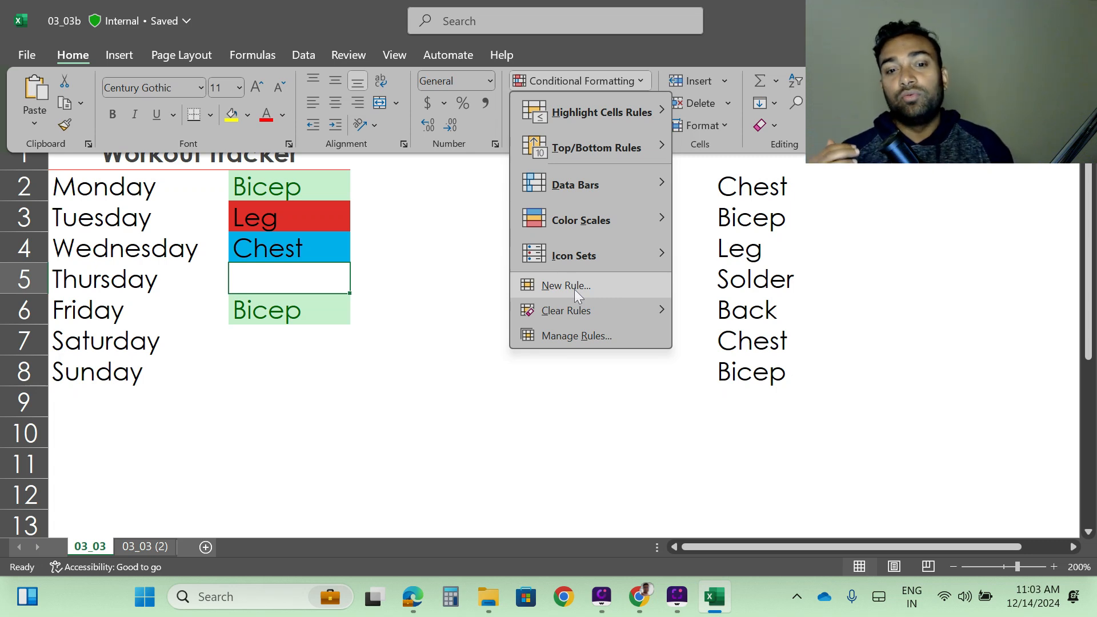
{"action": "left_click", "coordinate": [581, 334]}
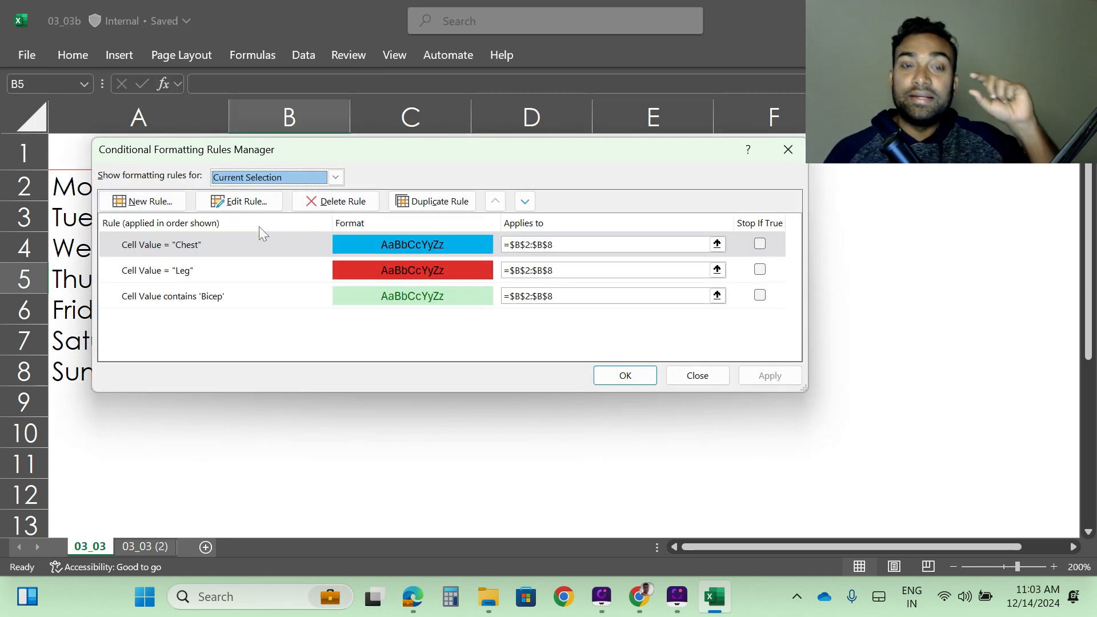
{"action": "left_click", "coordinate": [304, 275]}
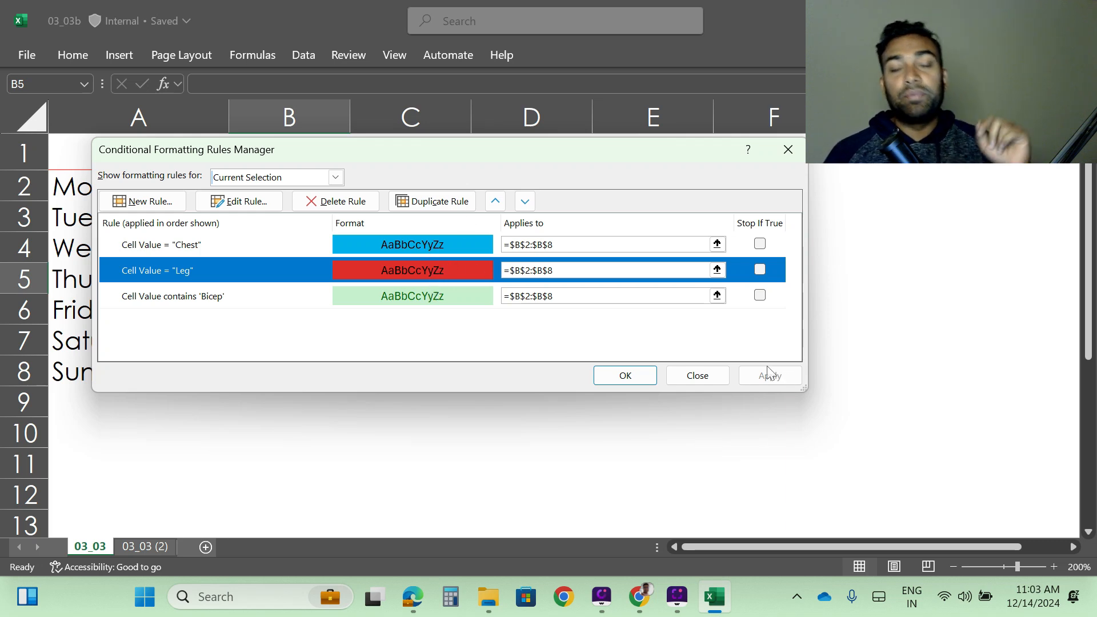
{"action": "left_click", "coordinate": [630, 375]}
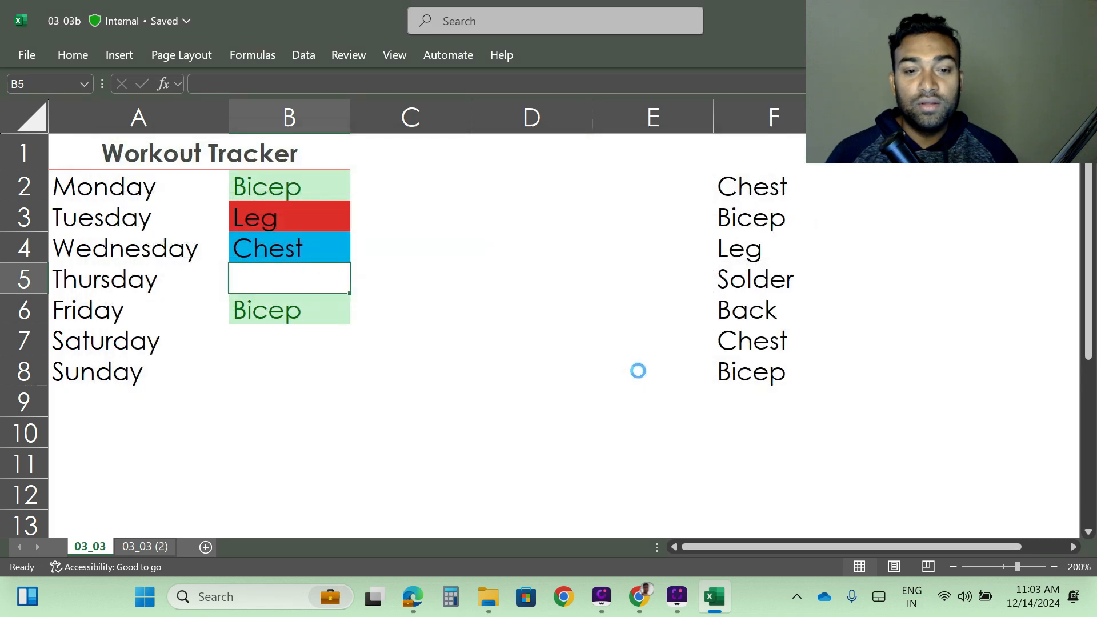